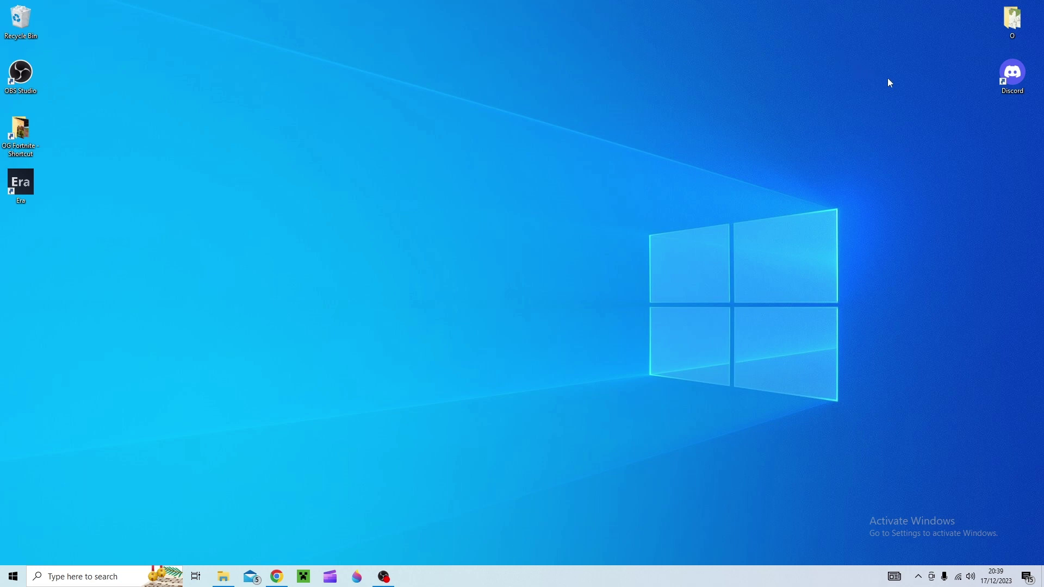
Step: Launch Discord and open the Rift server's #downloads channel with the Rift and .NET Core 3.1 links
double_click(1026, 91)
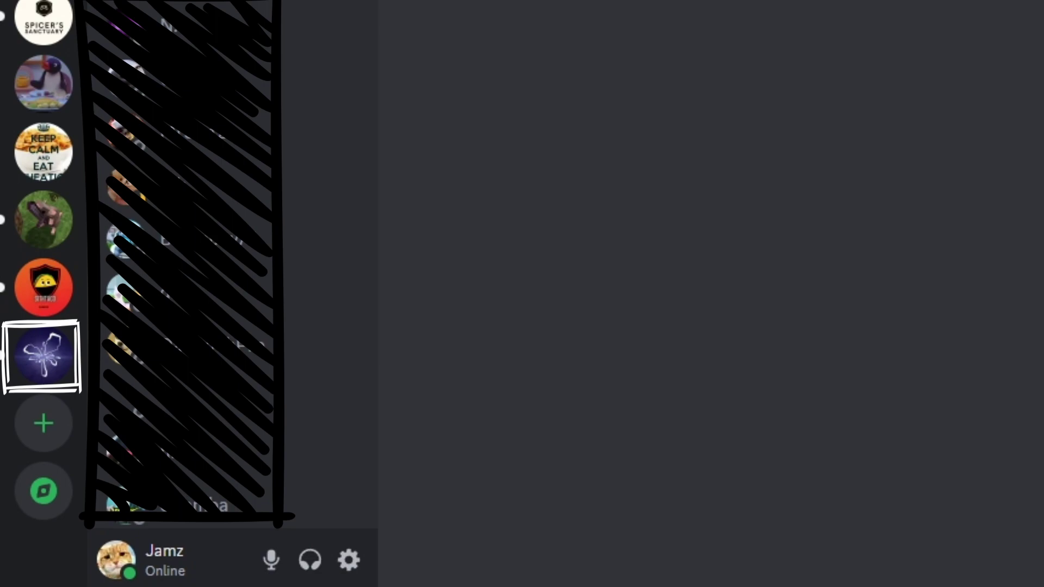
click(40, 360)
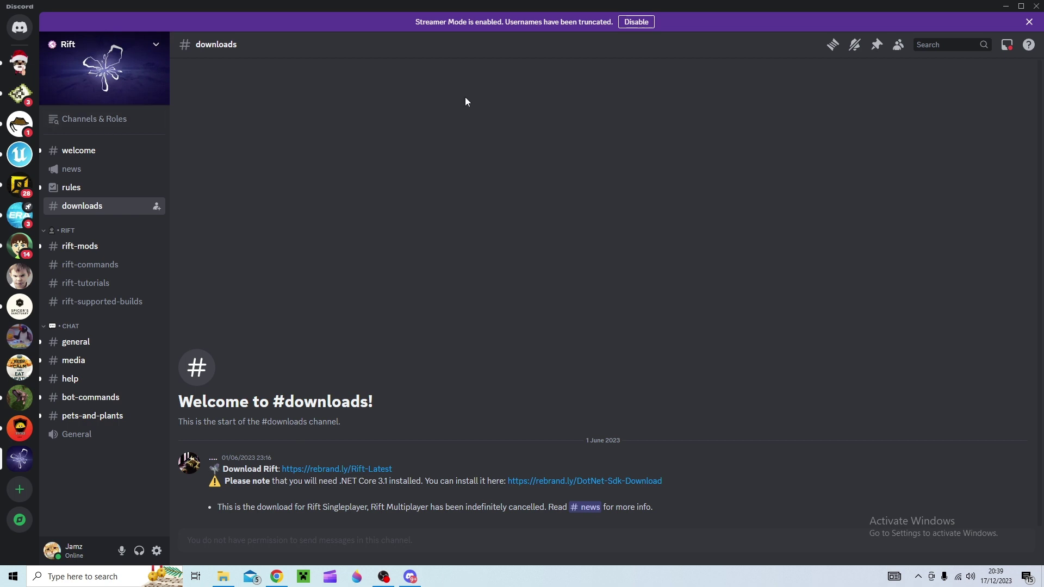
click(88, 130)
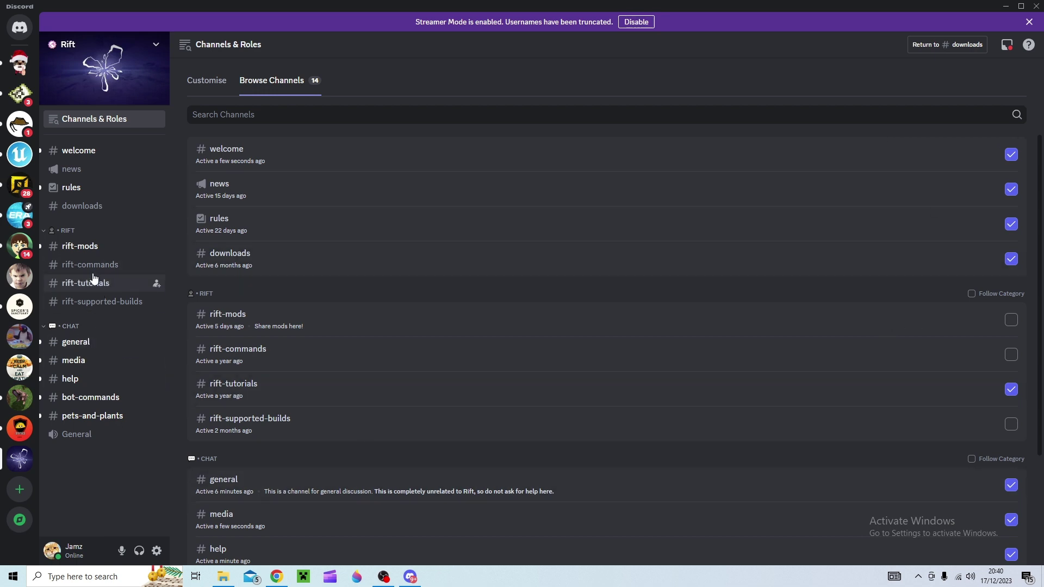
click(93, 210)
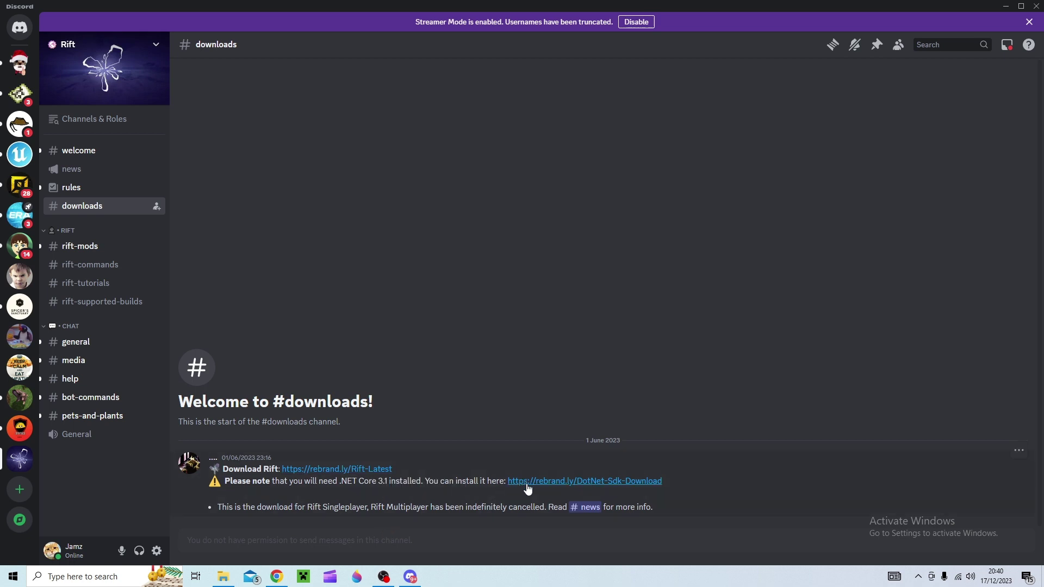
Step: Download Rift-2.2.1.0.zip (7.3 MB) from the Rift-Latest MEGA link
click(336, 473)
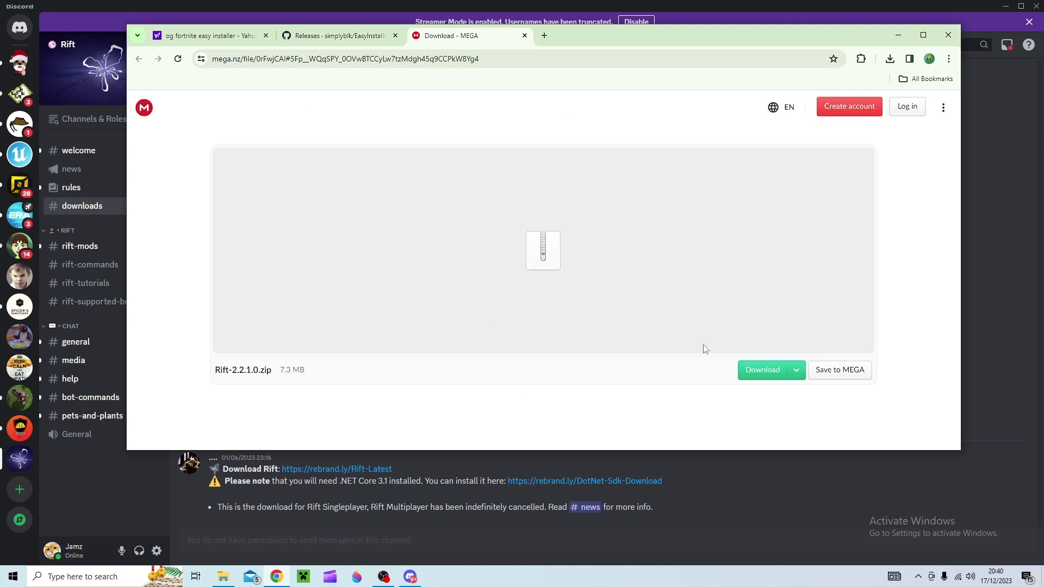
click(773, 377)
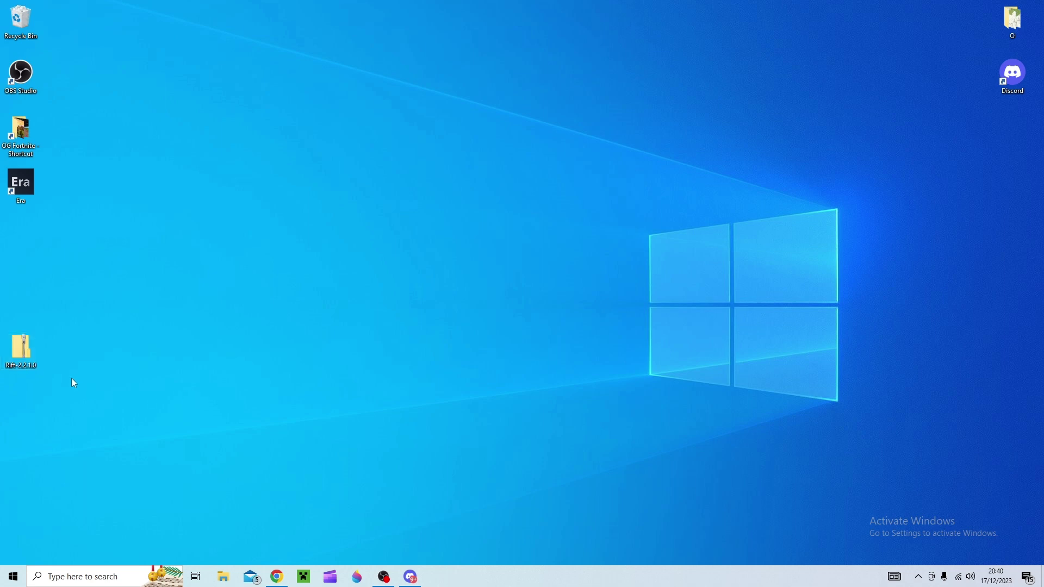
Step: Extract the Rift-2.2.1.0 zip into a Rift-2.2.1.0 folder on the desktop
drag(24, 354, 44, 330)
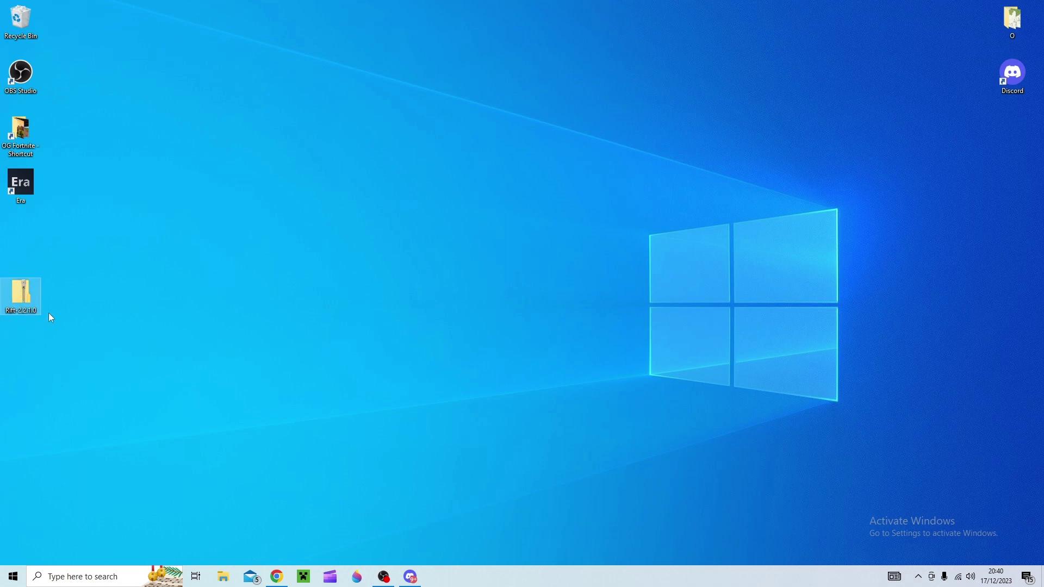
right_click(25, 299)
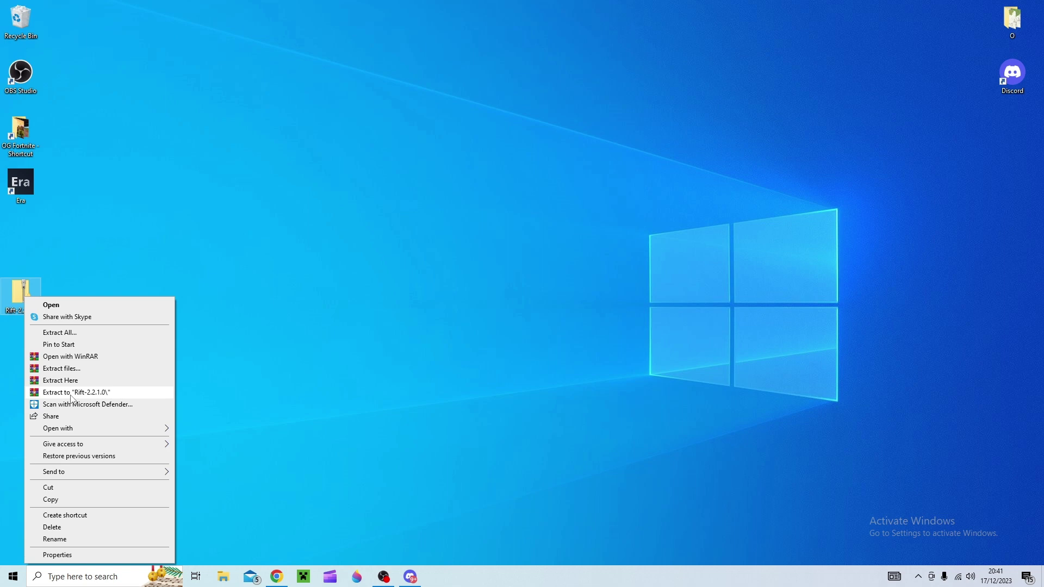
click(116, 393)
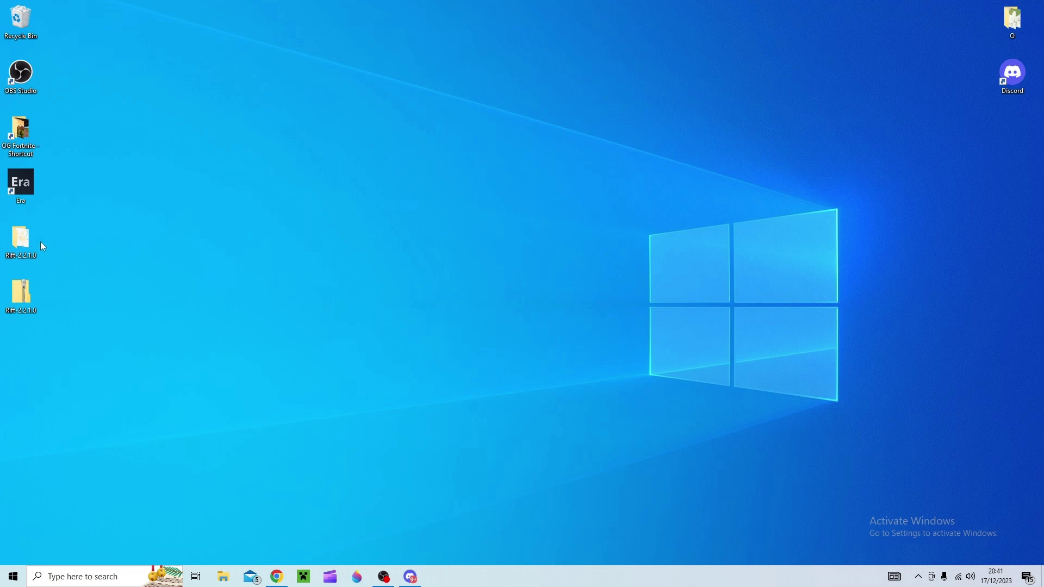
Step: Run Rift.exe from the Rift-2.2.1.0 folder, maximise it, then minimise the launcher and folder
double_click(34, 241)
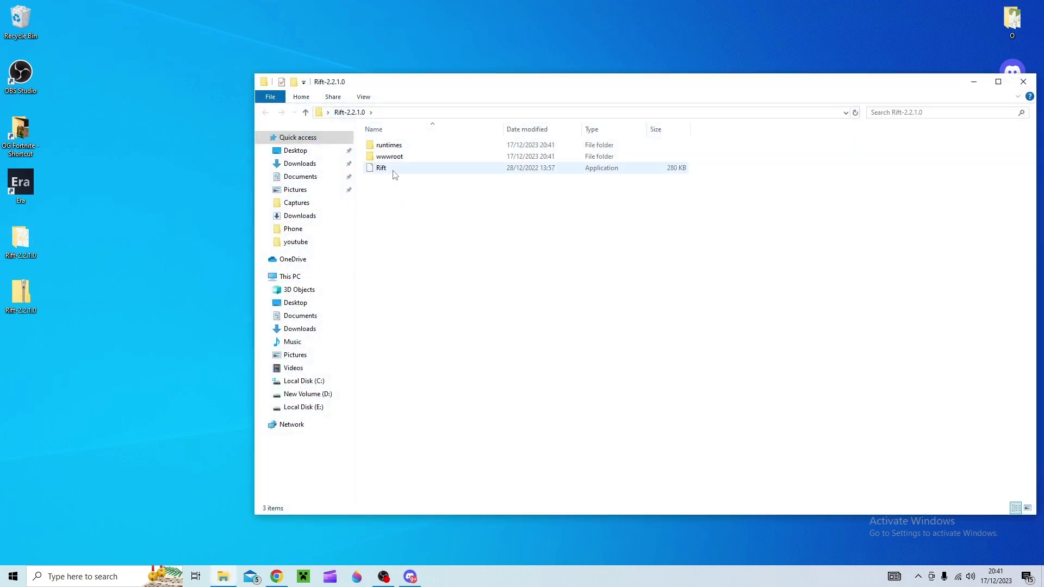
double_click(393, 170)
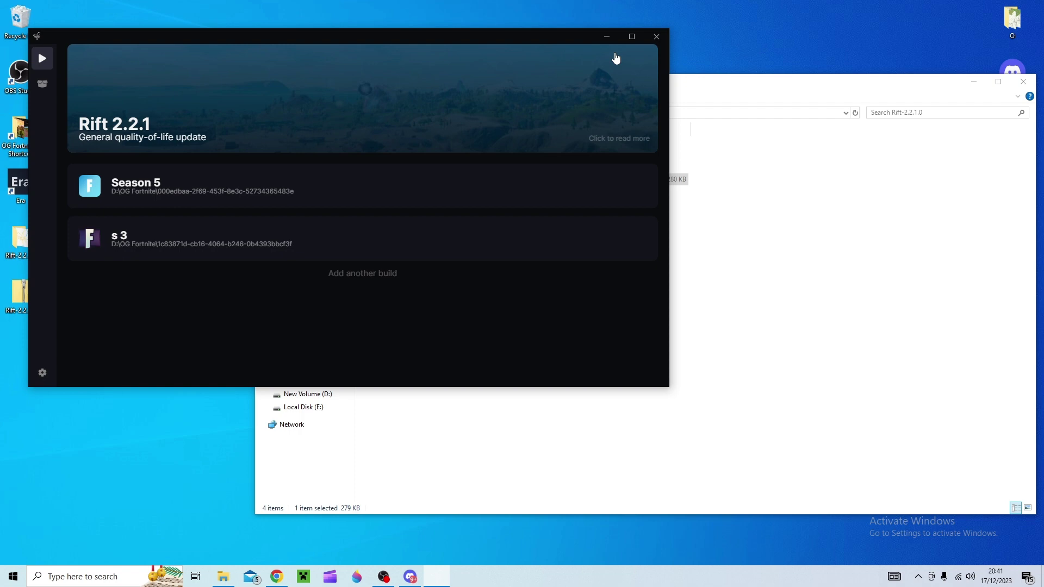
click(632, 36)
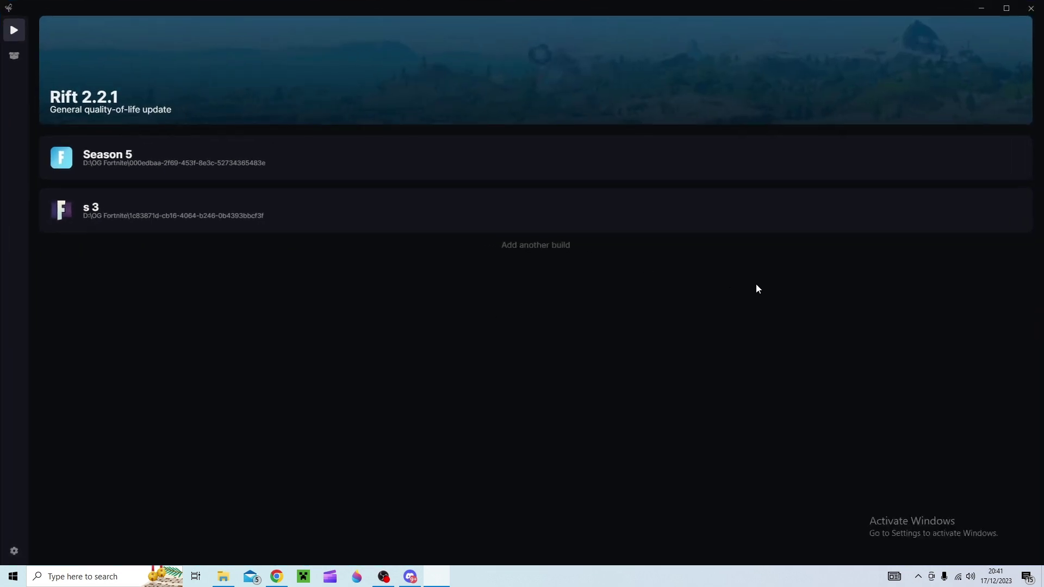
click(983, 7)
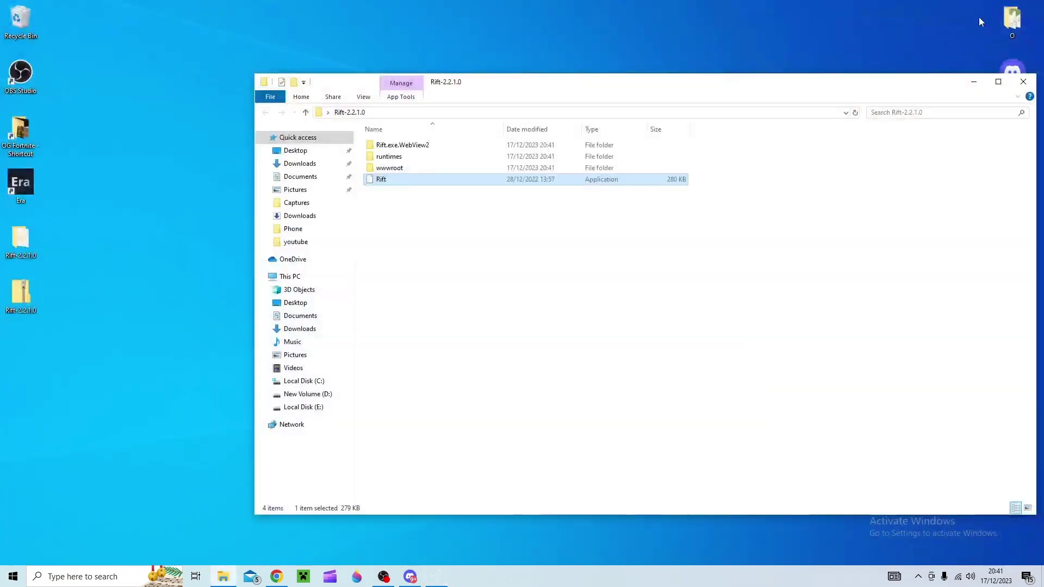
click(975, 80)
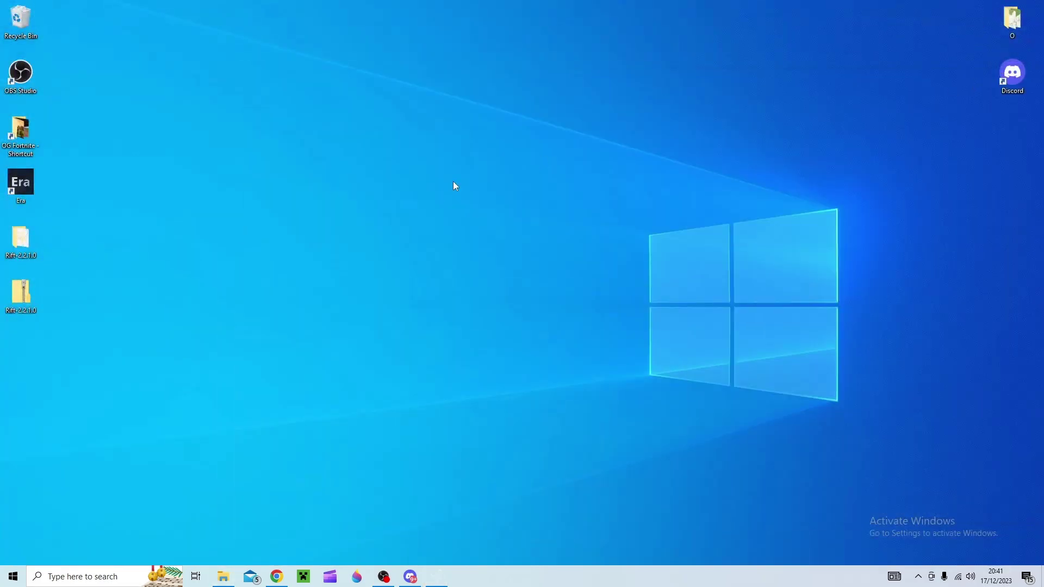
Step: Launch Era, close it once it reports servers offline, and restore the Rift launcher
click(34, 185)
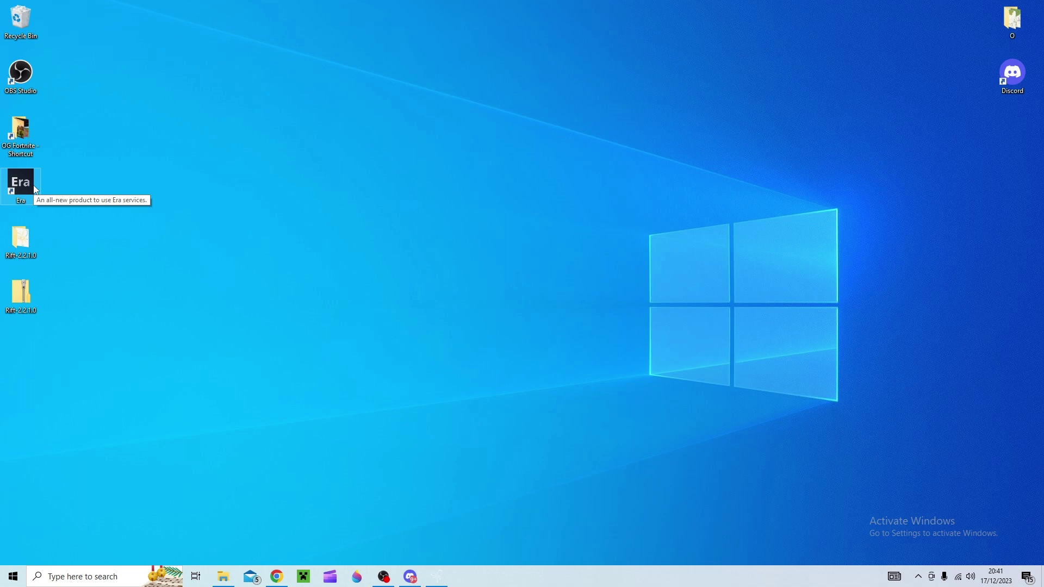
double_click(34, 186)
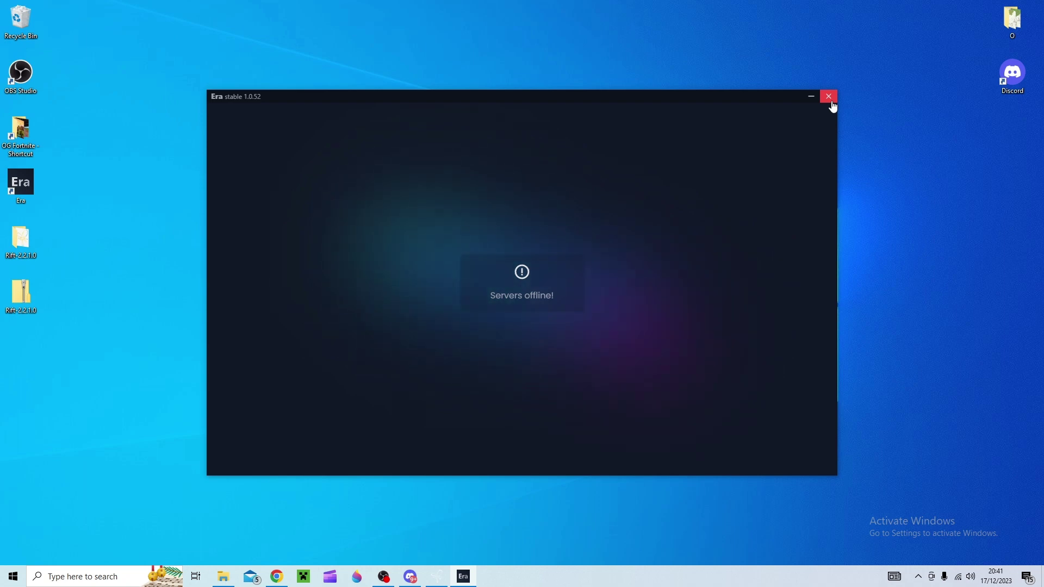
click(831, 102)
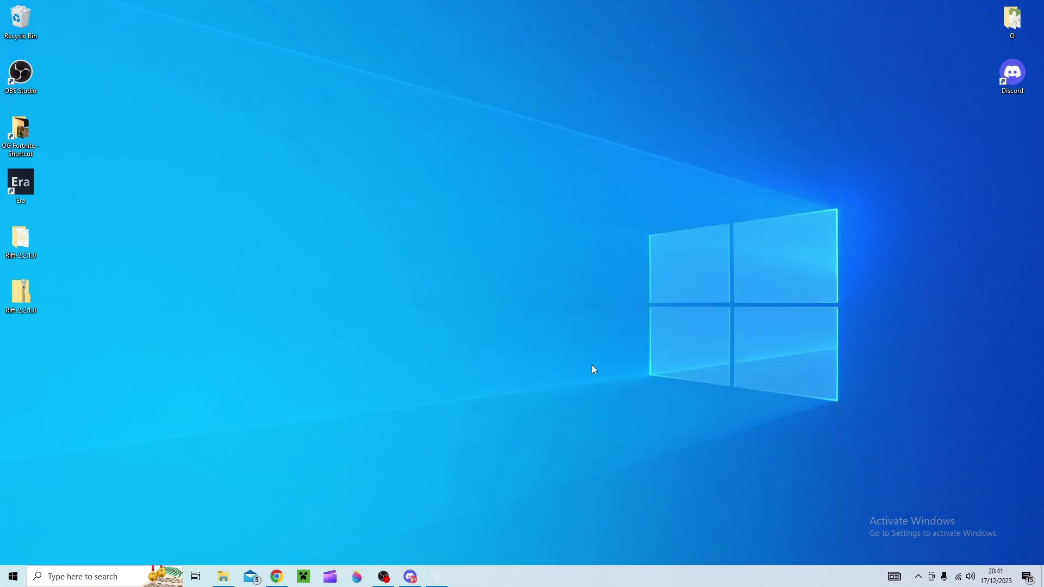
click(432, 577)
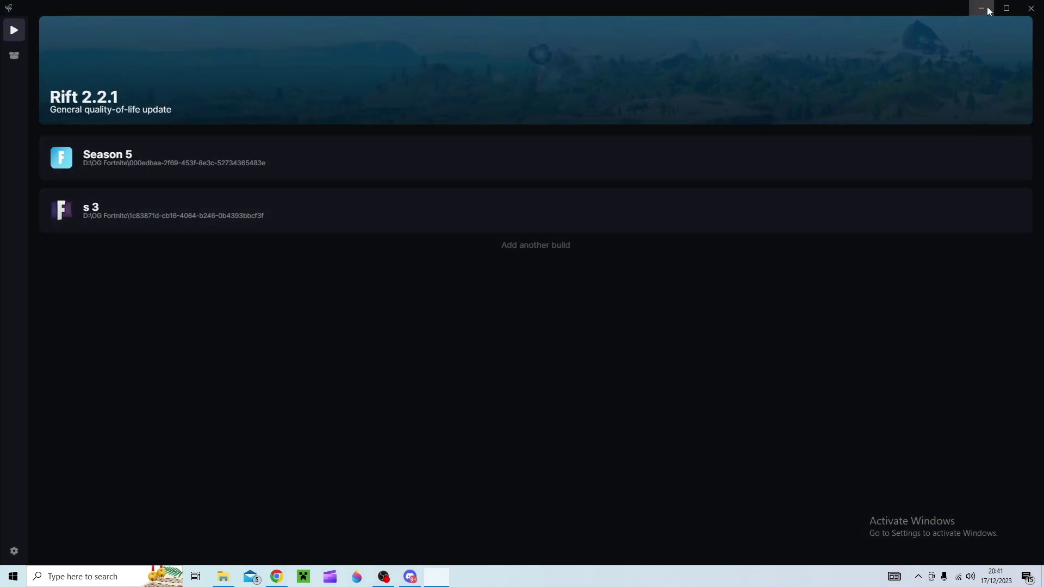
Step: Minimise Rift and return to the 'og fortnite easy installer' search results in Chrome
click(987, 7)
click(276, 576)
click(338, 37)
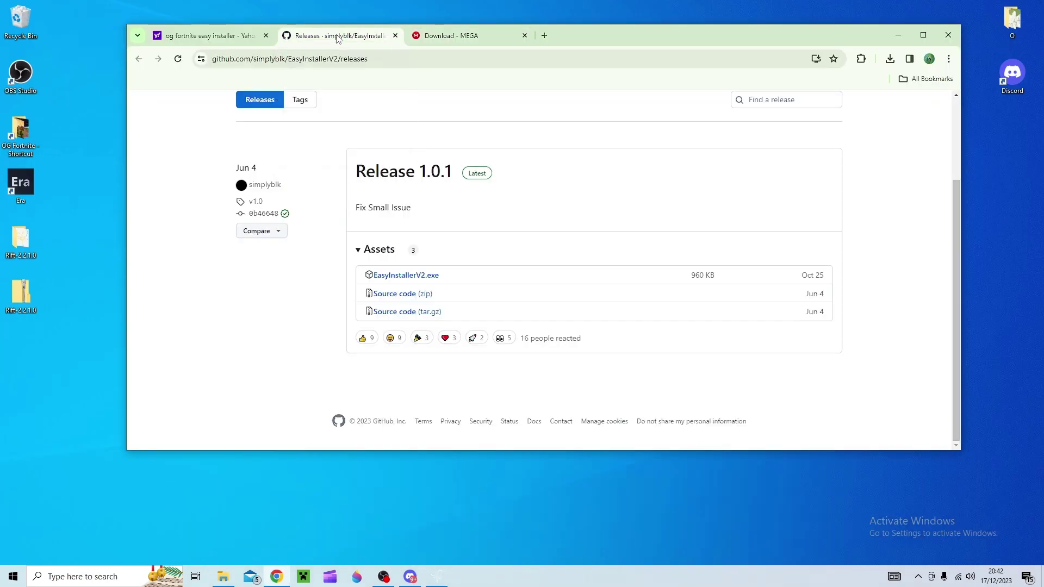
click(247, 37)
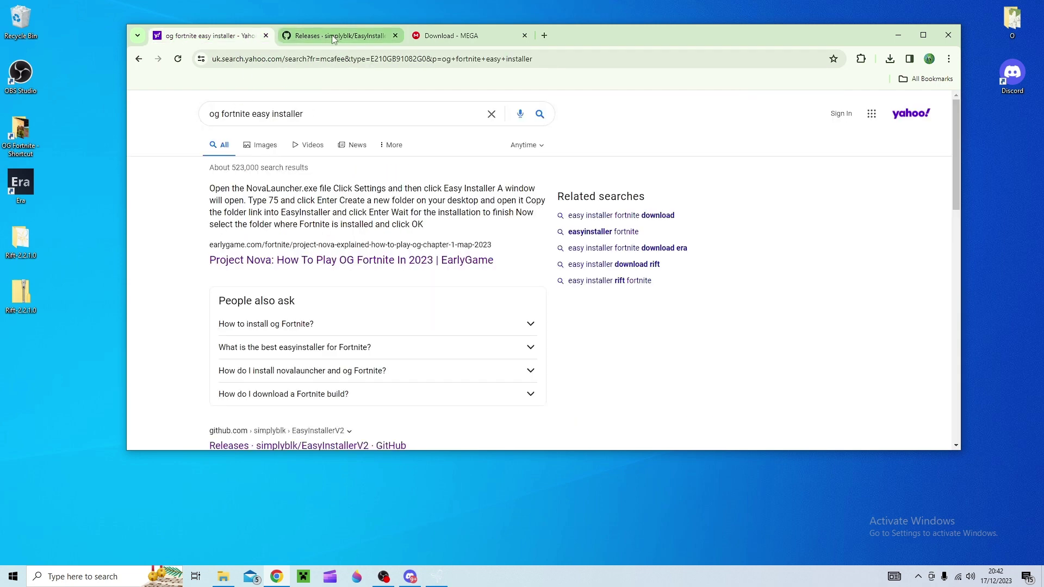
Step: Open the EasyInstallerV2 GitHub Release 1.0.1 page and download EasyInstallerV2.exe (960 KB)
scroll(280, 345, down, 2)
click(274, 338)
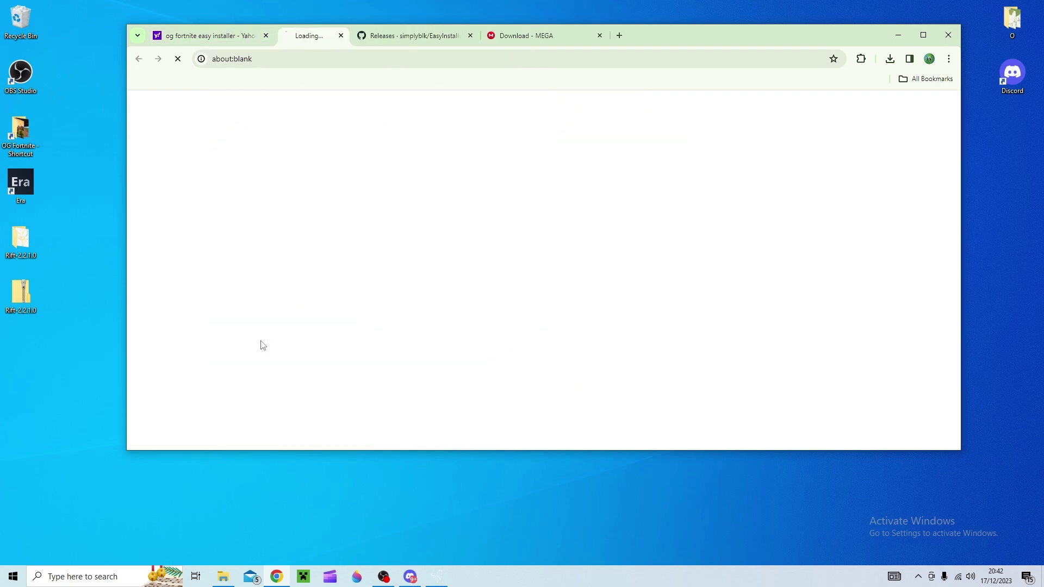
scroll(369, 310, down, 2)
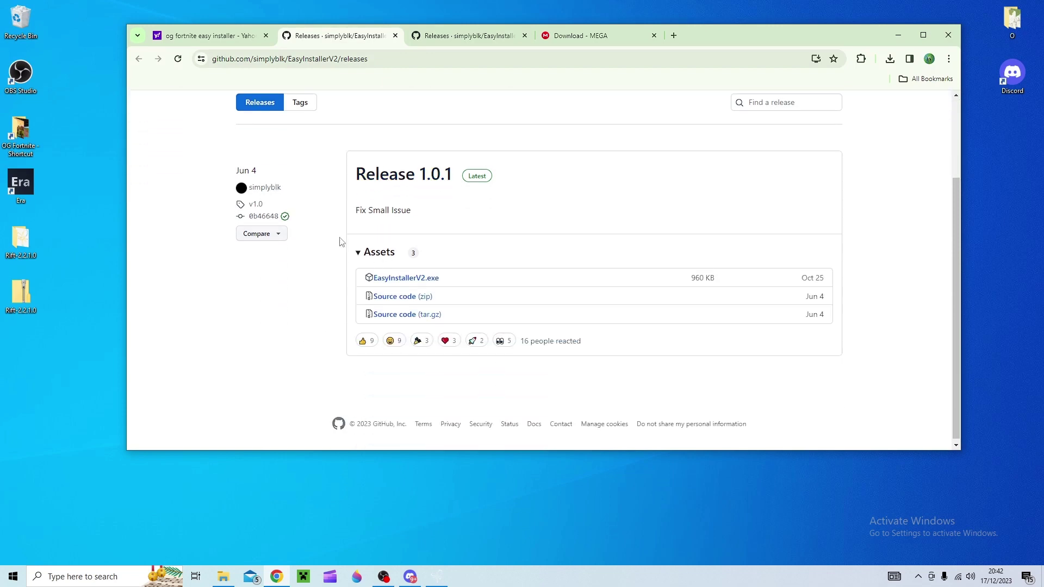
click(388, 284)
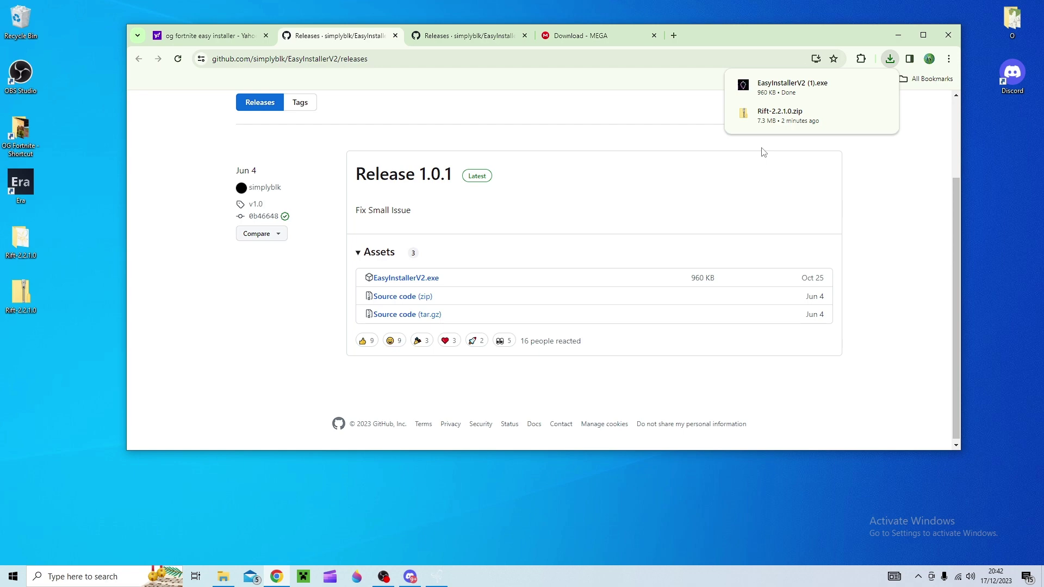
Step: Run the downloaded EasyInstallerV2 (1).exe, bypassing SmartScreen with More info and Run anyway
click(865, 87)
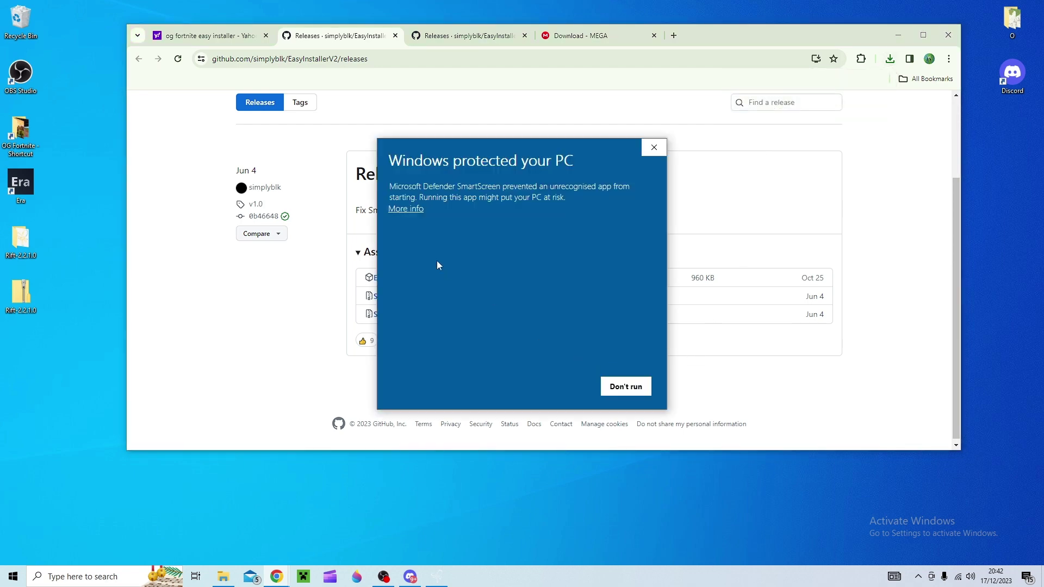
click(407, 210)
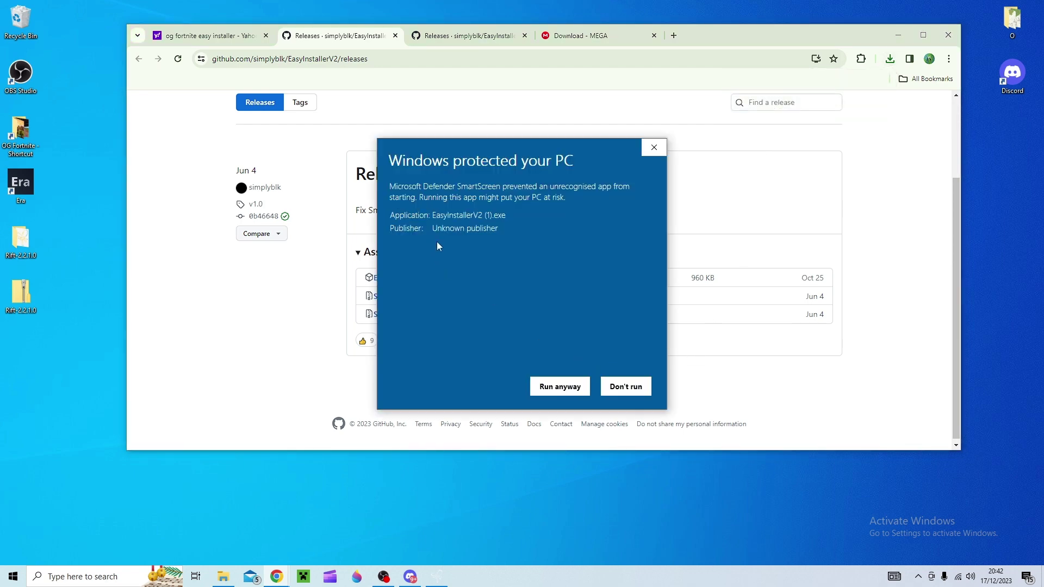
click(560, 386)
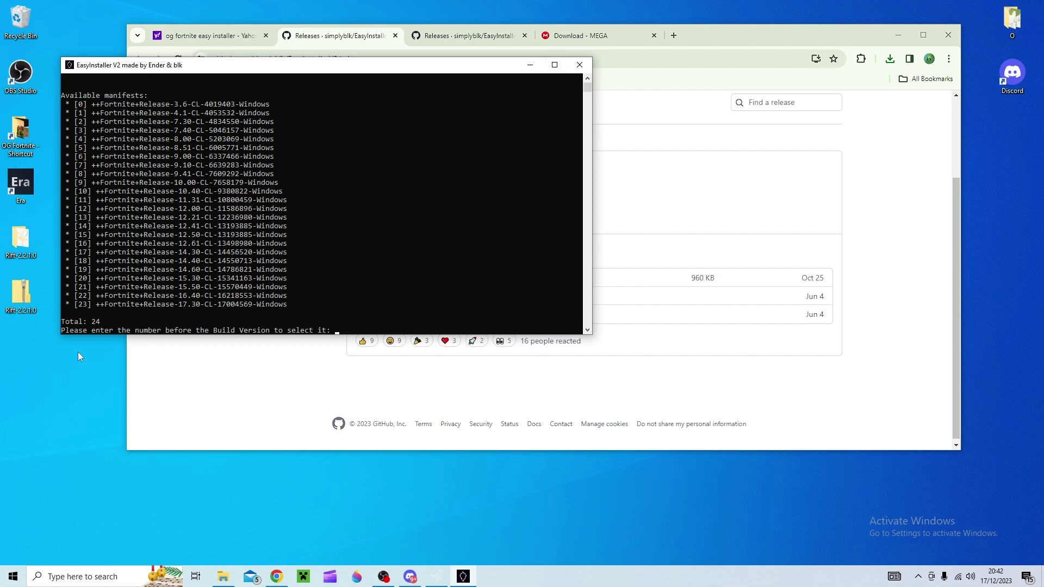
Step: Create a new folder named SEASON 12 on the desktop
right_click(19, 359)
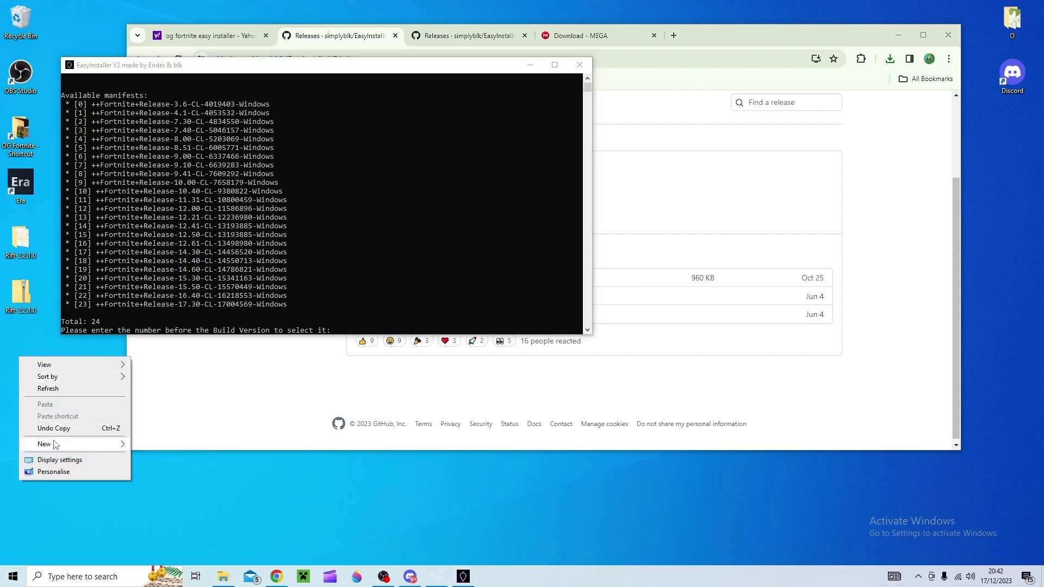
mouse_move(58, 446)
click(147, 445)
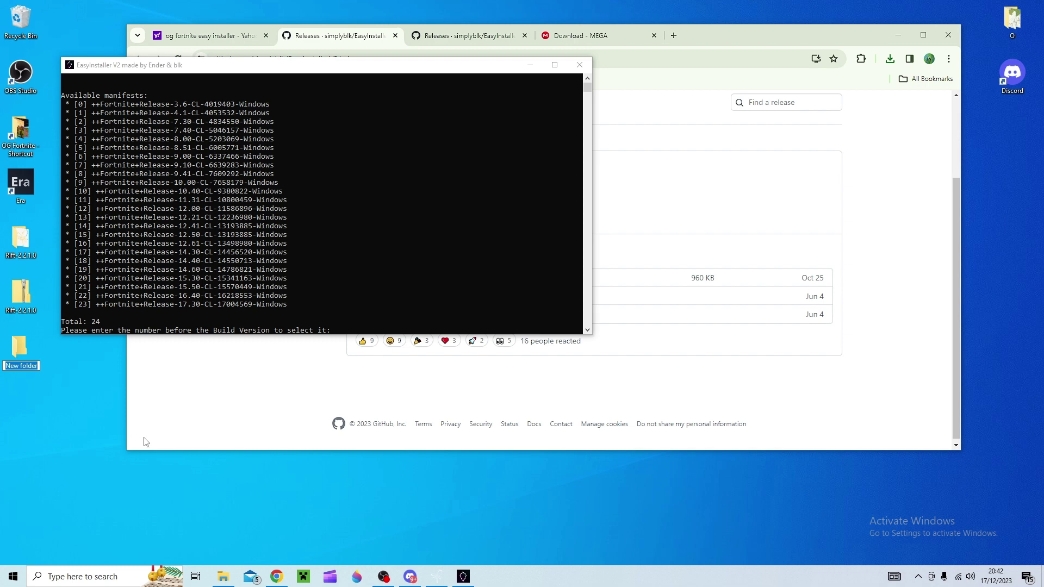
text(SEASON 12)
key(Return)
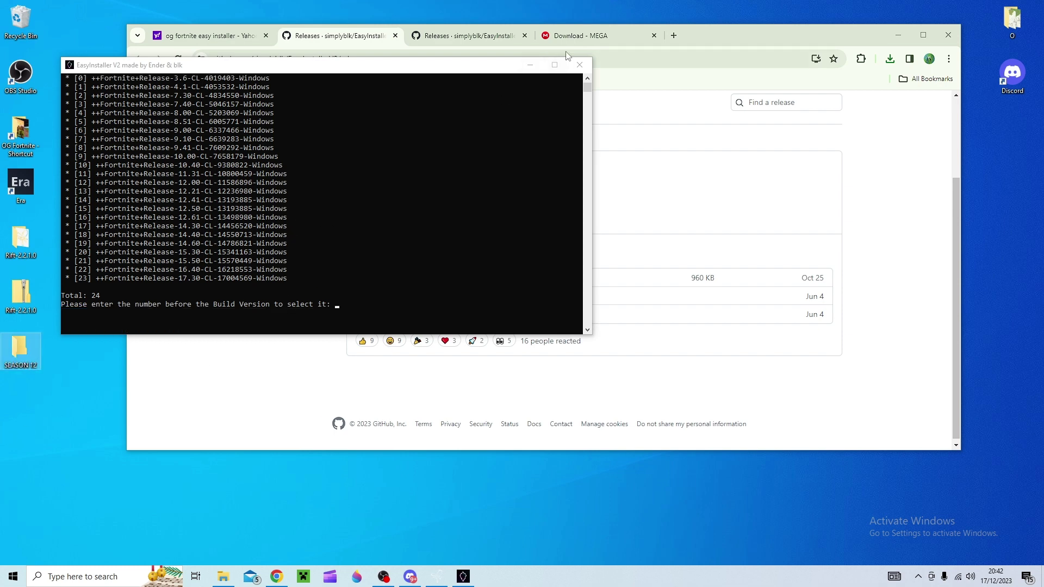
Step: Maximise the EasyInstaller console and select build 12 (Fortnite 12.00)
click(554, 64)
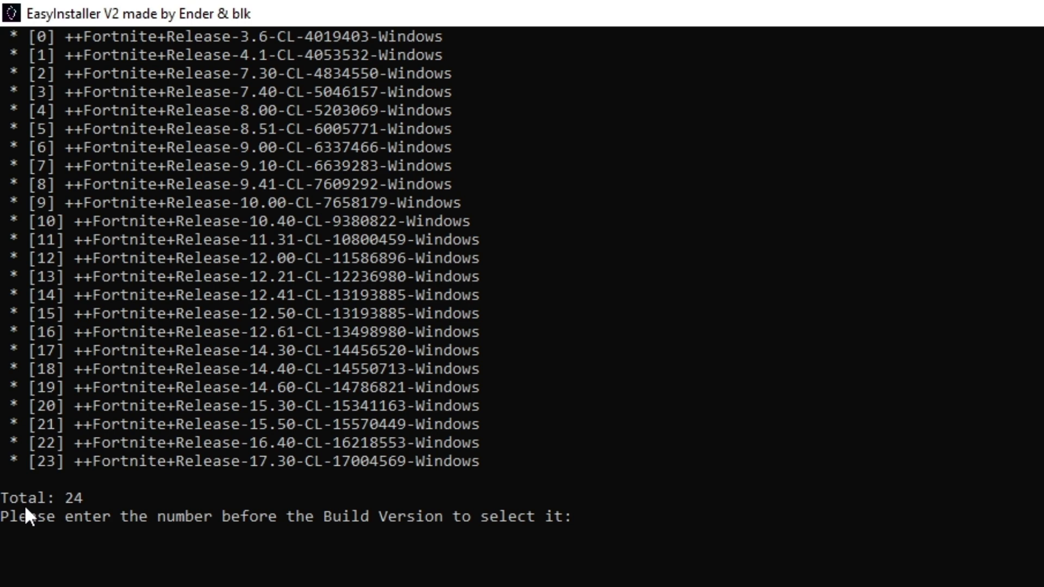
text(12)
key(Return)
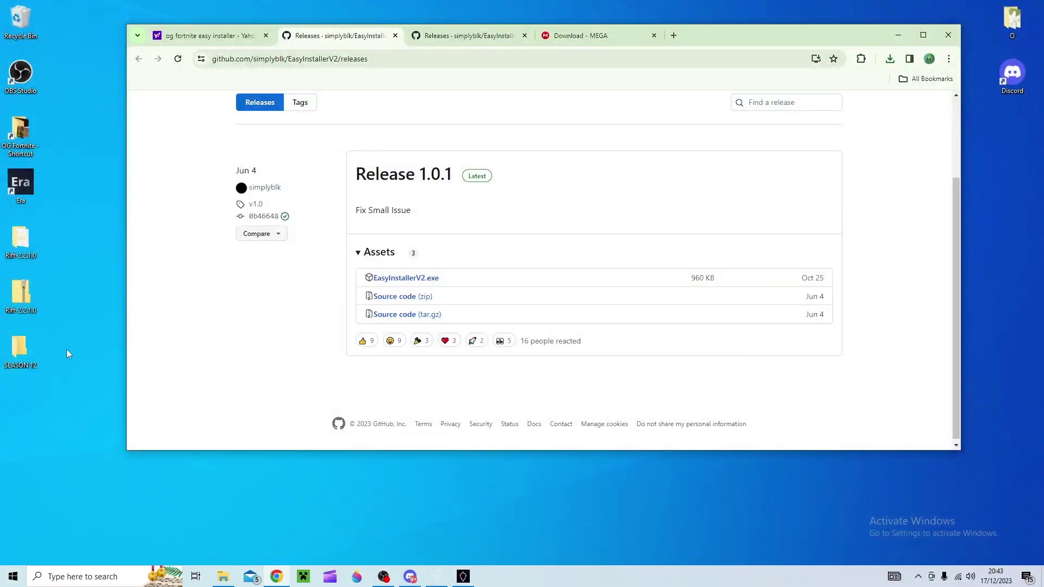
Step: Copy the full path of the desktop SEASON 12 folder from Explorer's address bar
double_click(34, 352)
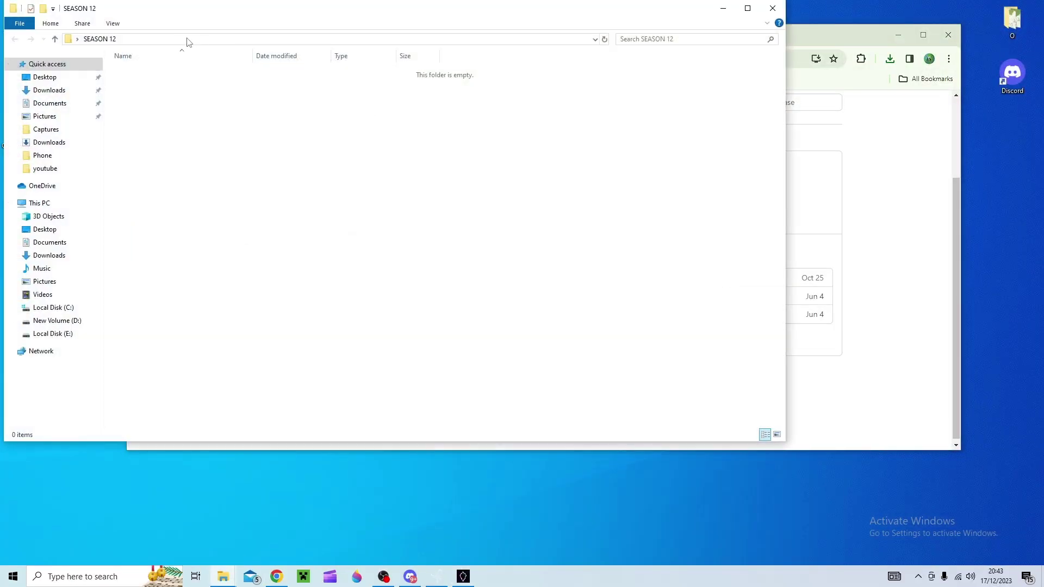
click(186, 39)
key(ctrl+c)
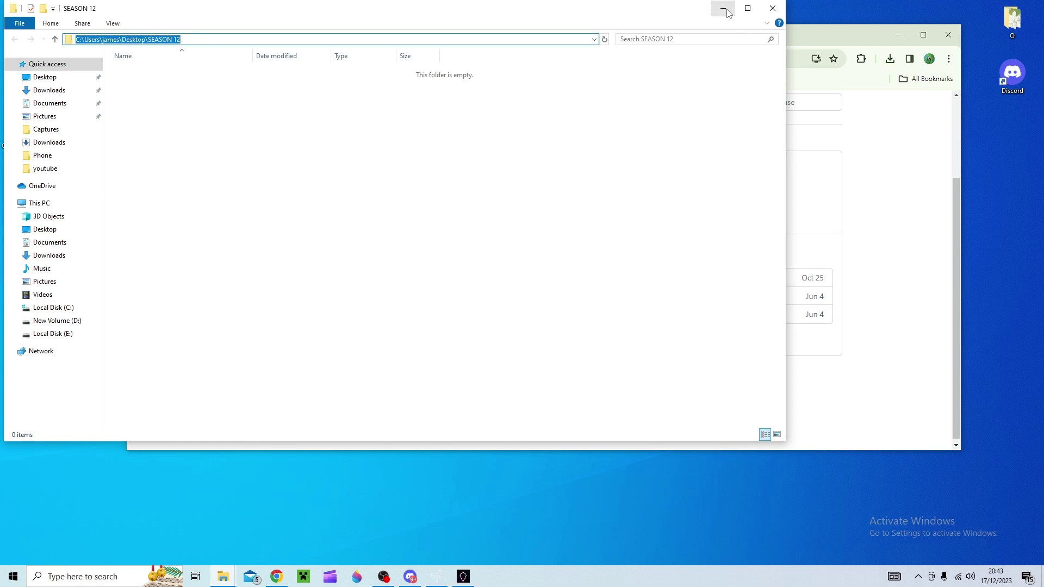
click(773, 8)
Step: Paste the SEASON 12 path at the installer's folder prompt to start the 71.3 GB download
click(898, 35)
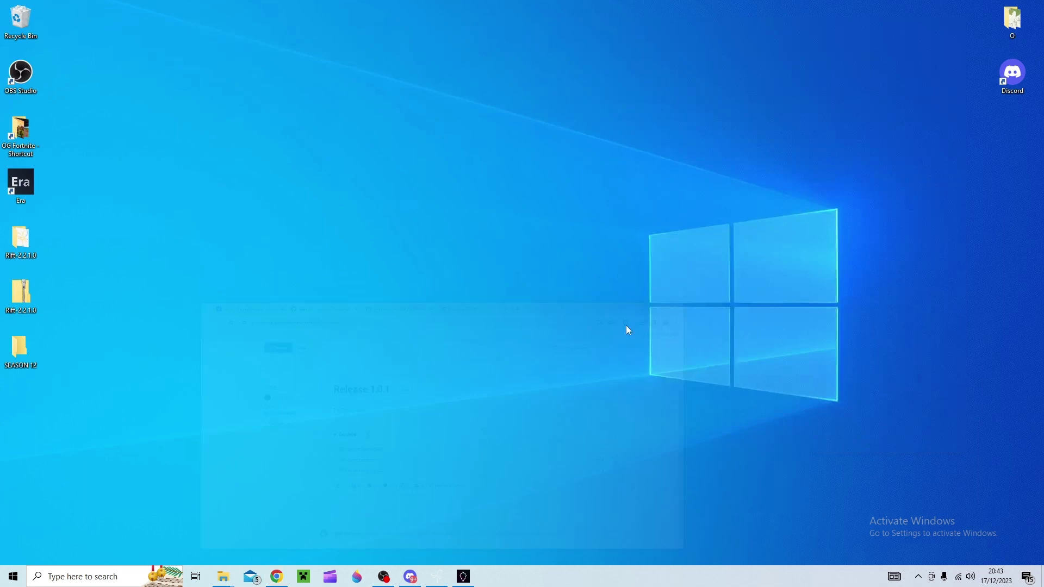
click(464, 576)
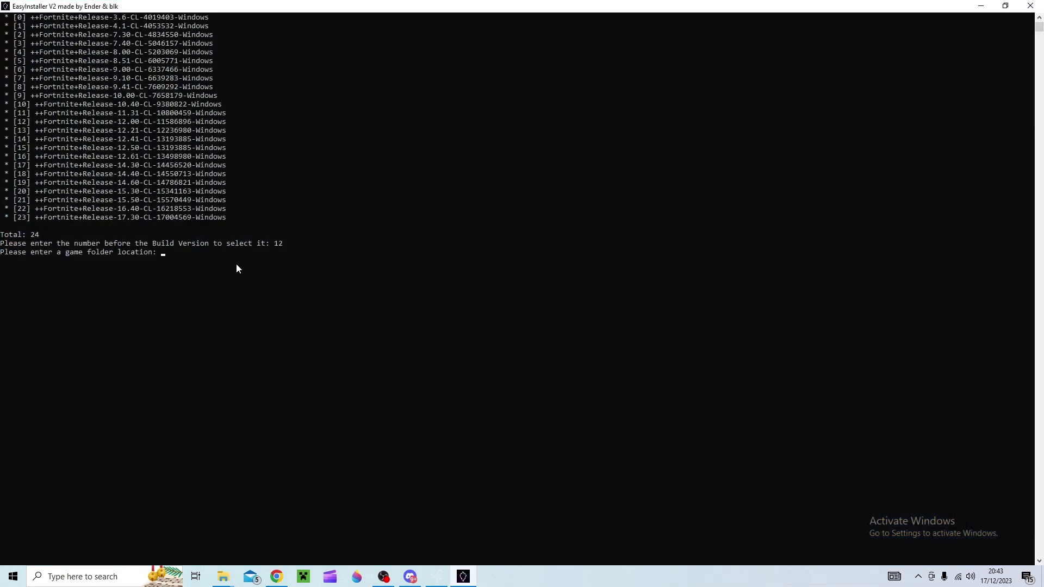
right_click(236, 263)
key(Return)
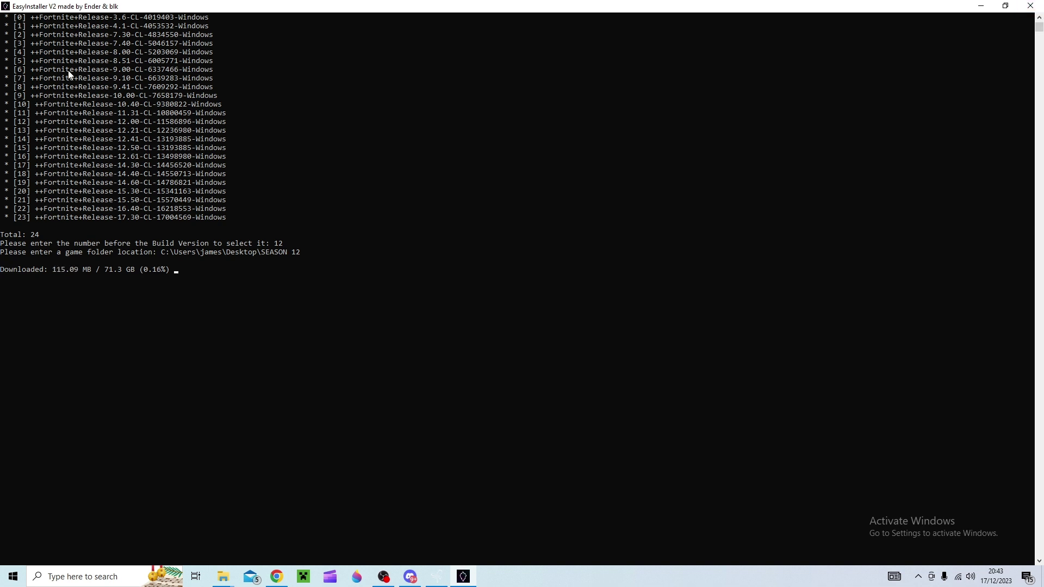
click(1036, 7)
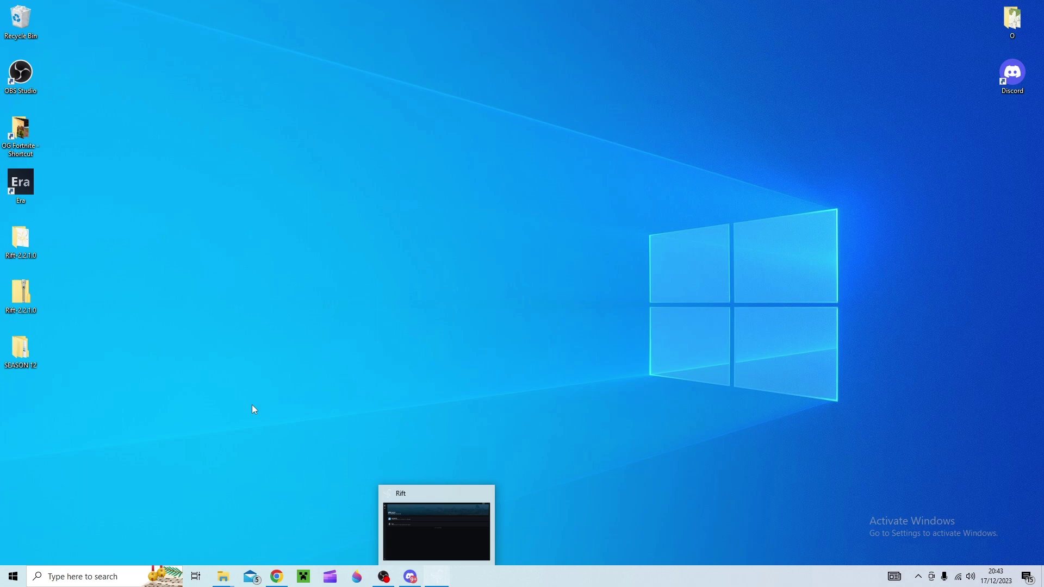
double_click(40, 363)
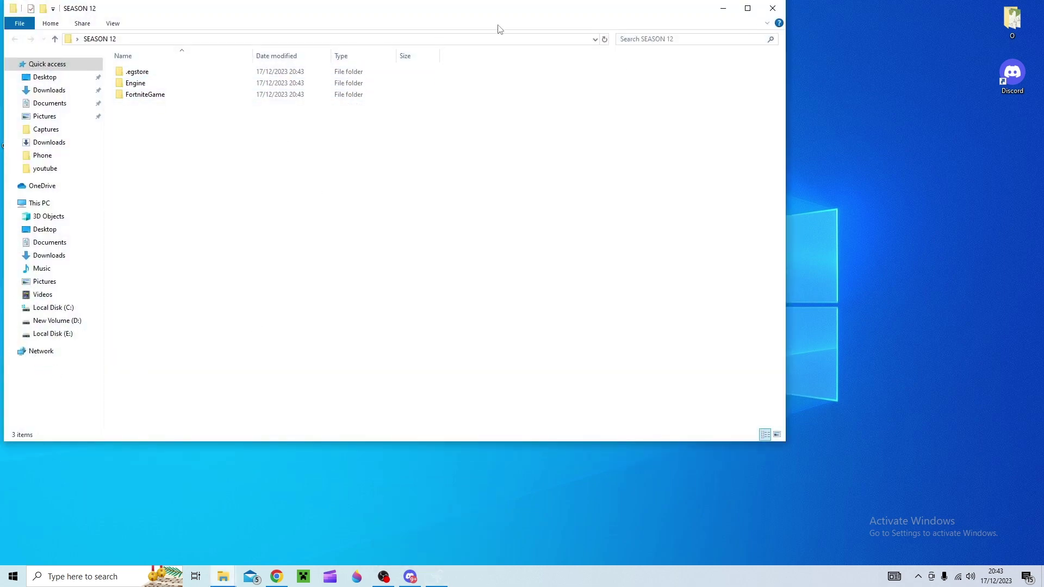
click(772, 8)
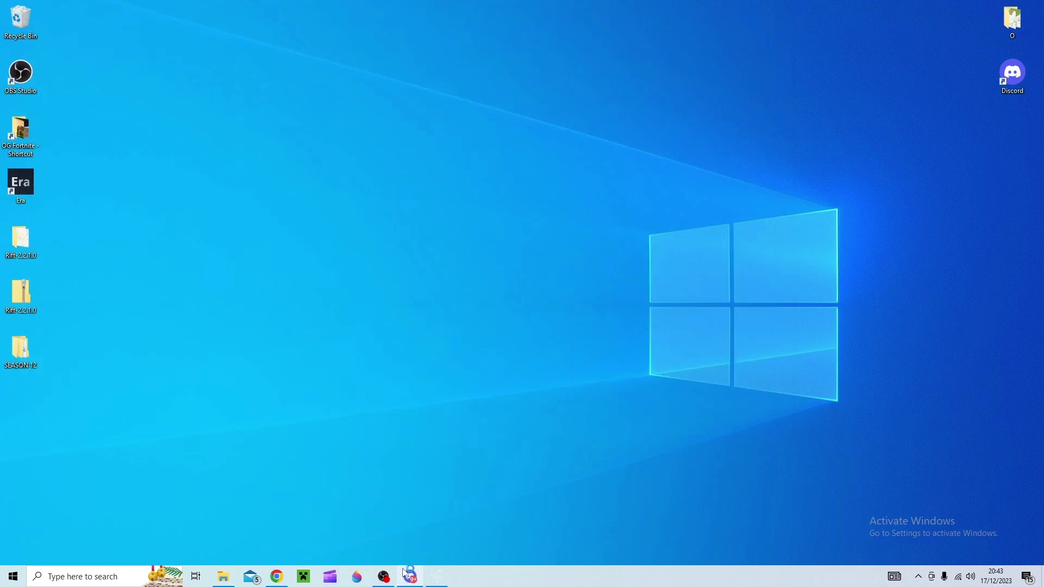
Step: Add another build in the Rift launcher and name it SEASON 3
click(446, 577)
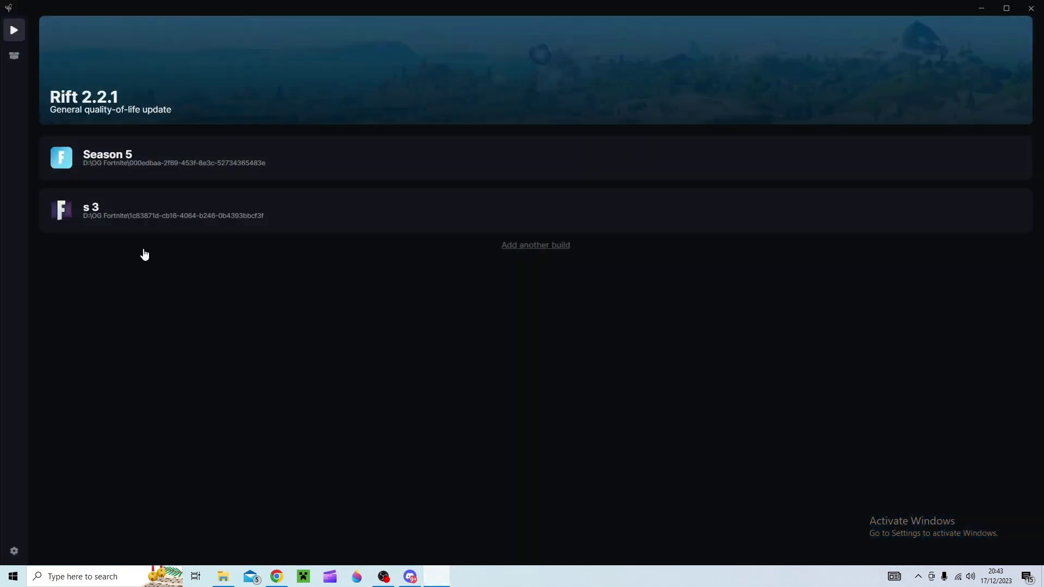
click(519, 248)
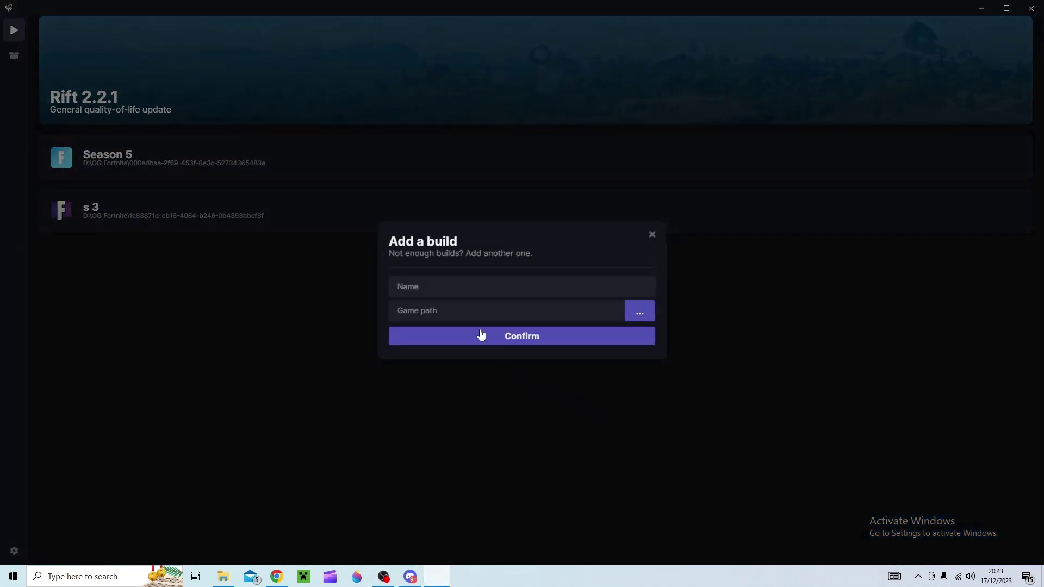
click(433, 284)
text(SEASON 3)
Step: Browse the OG Fortnite and SEASON 12 desktop folders to find the right build folder
click(634, 316)
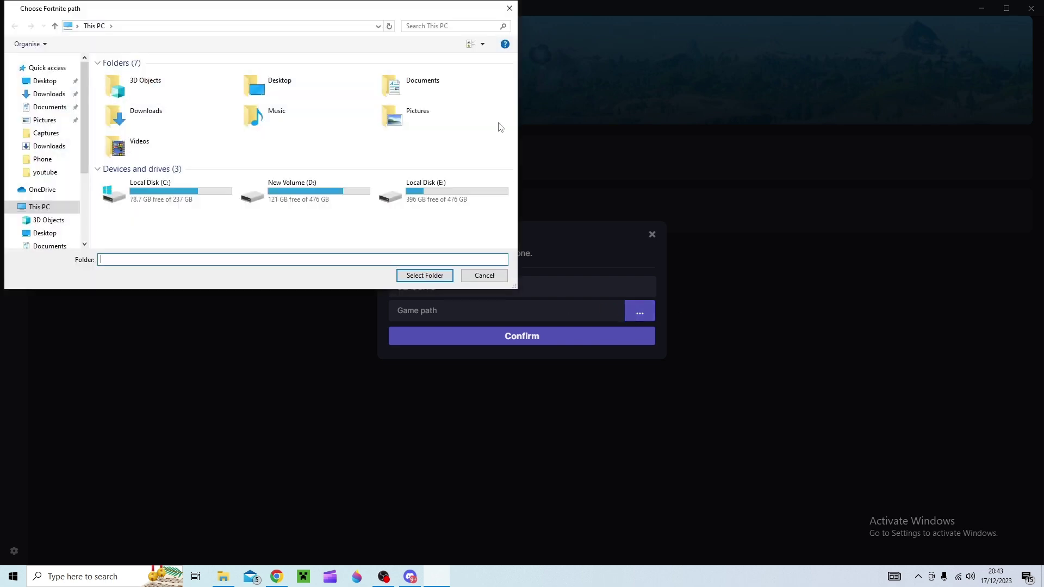
click(42, 84)
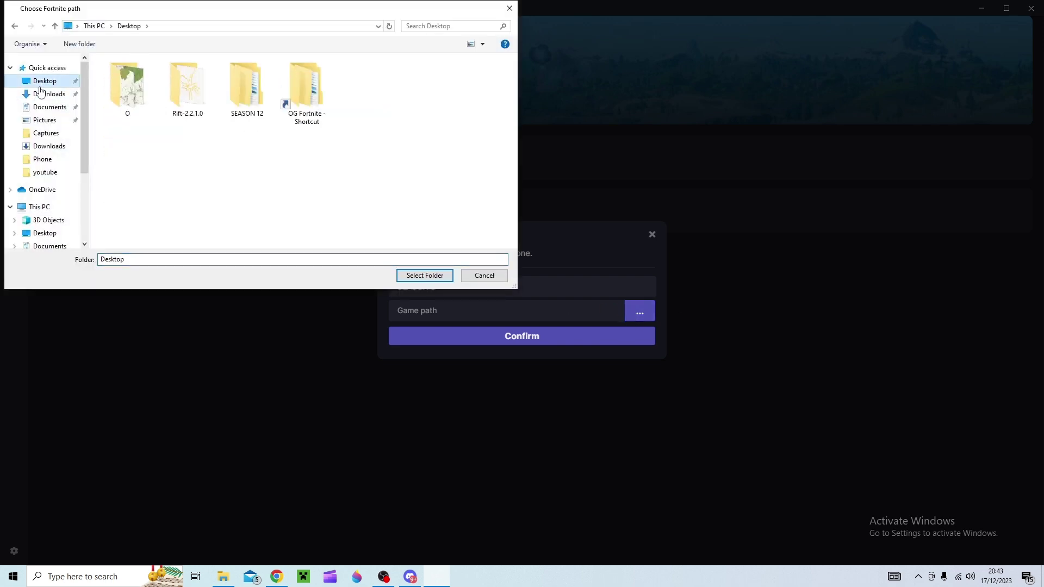
double_click(304, 103)
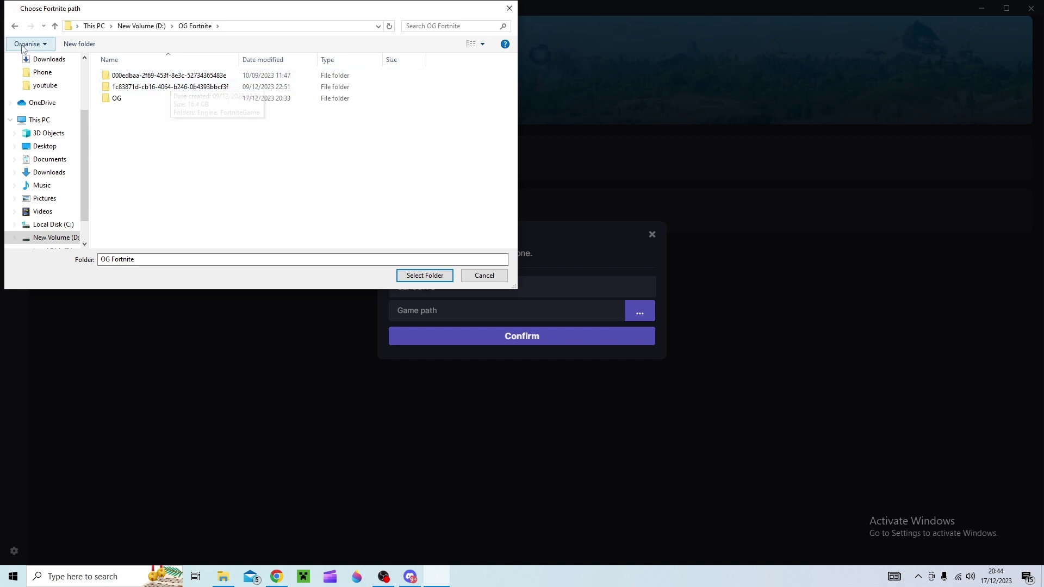
click(14, 28)
double_click(247, 95)
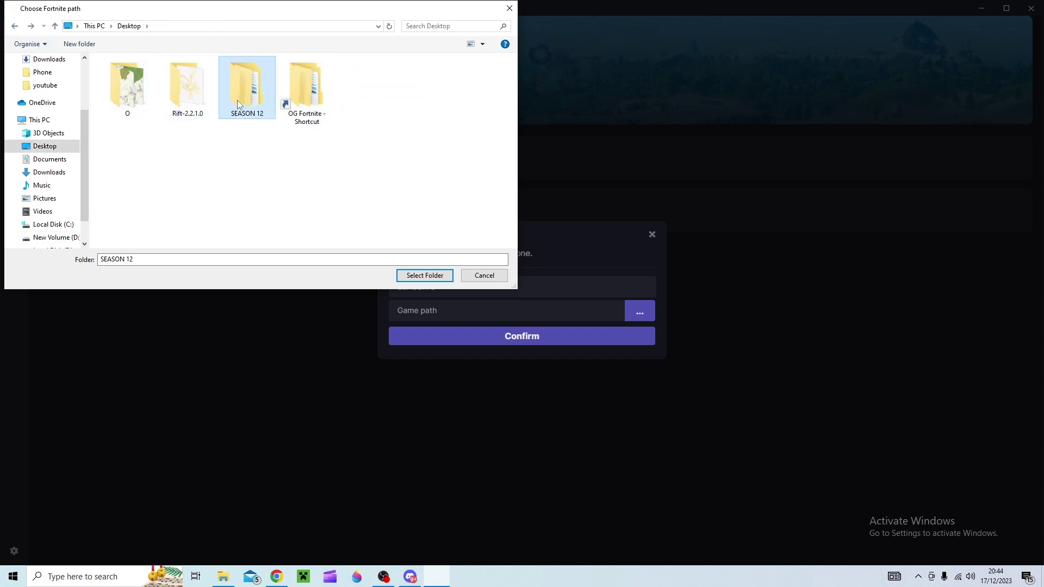
click(16, 28)
double_click(330, 104)
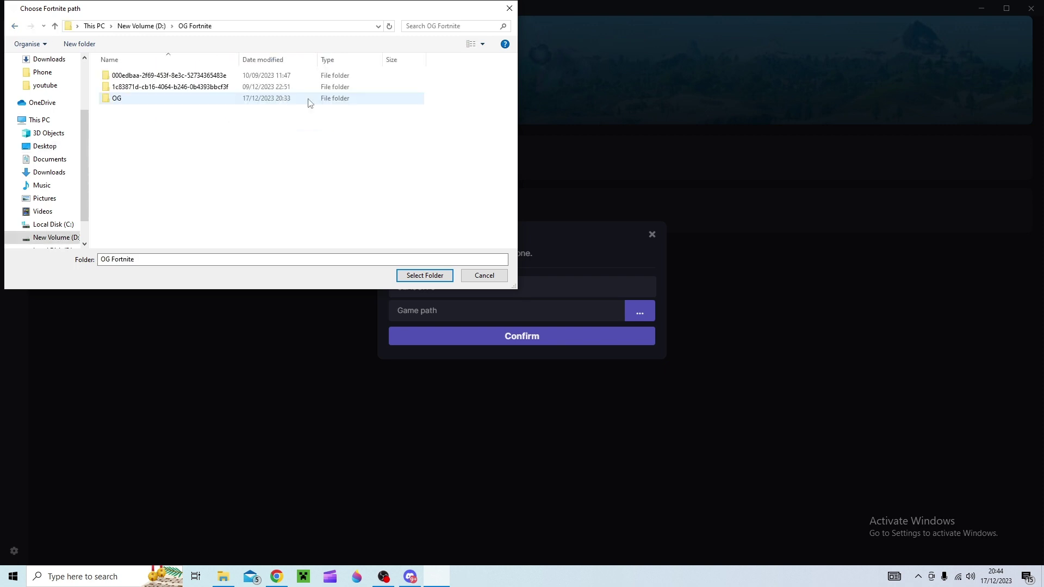
click(193, 79)
double_click(193, 79)
click(15, 26)
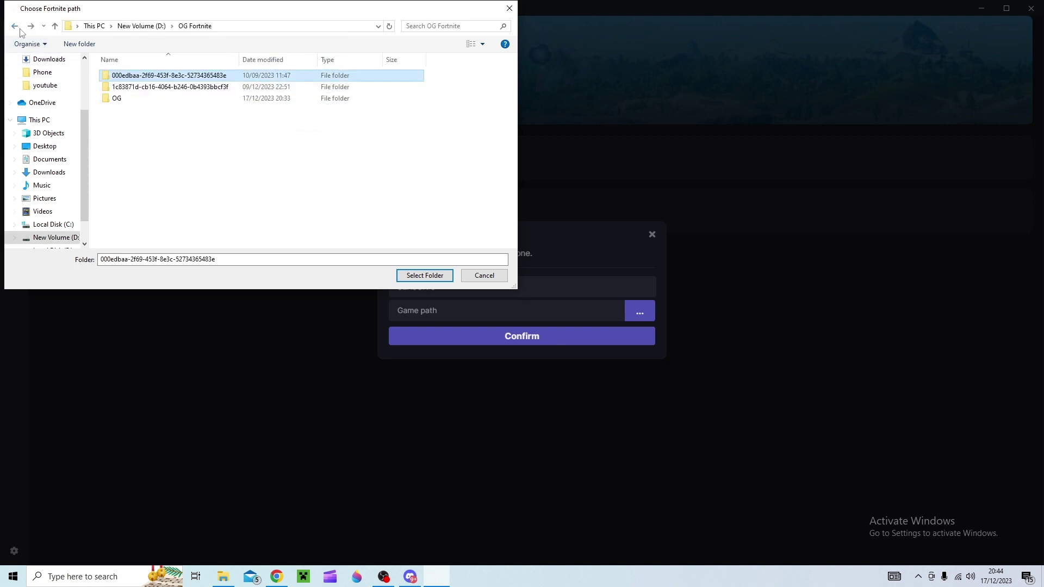
Step: Set the 1c83871d-cb16-4064-b246-0b4393bbcf3f folder as the game path and confirm the build
click(253, 92)
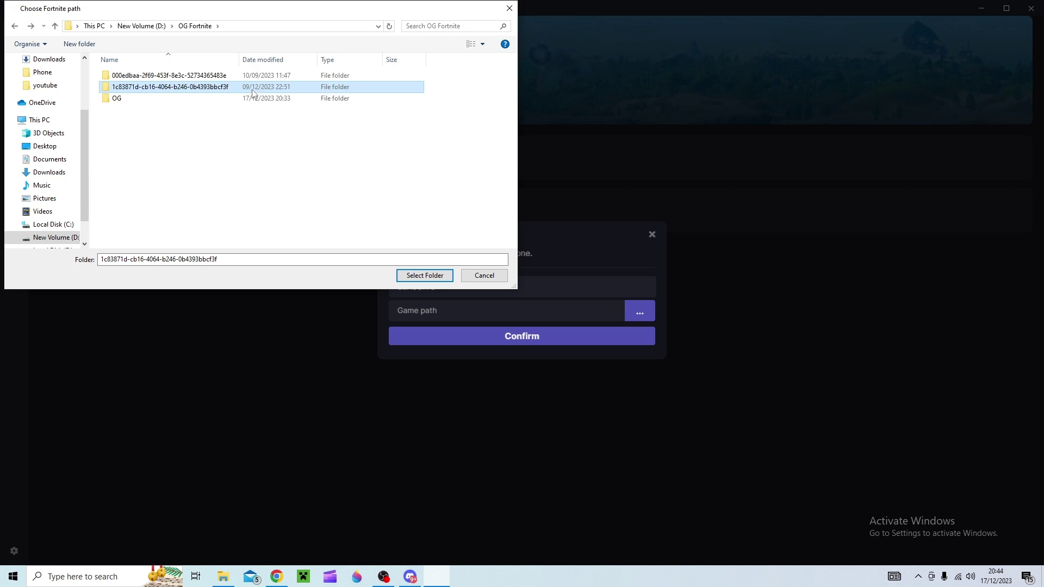
double_click(253, 90)
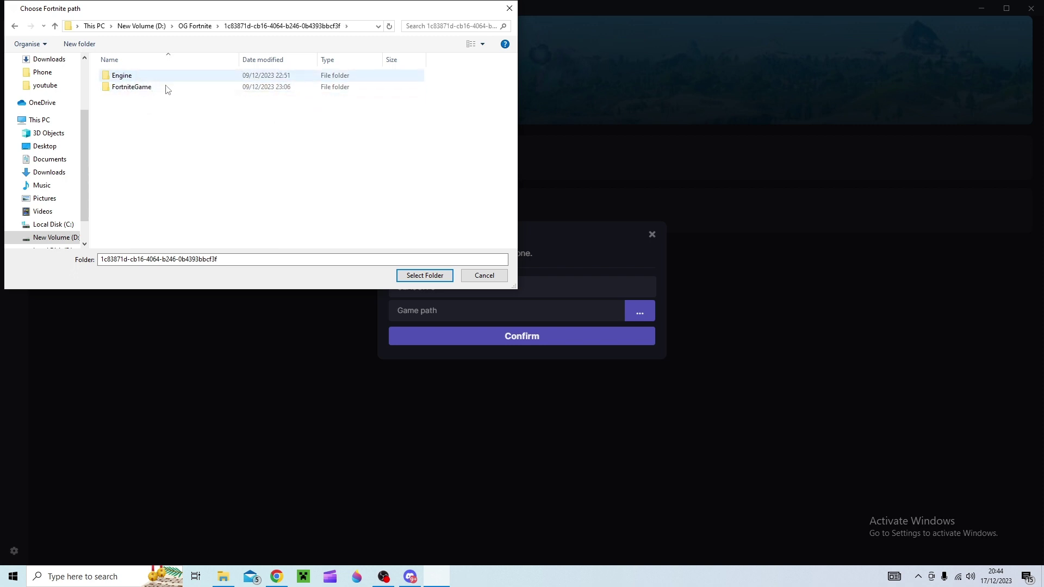
click(424, 276)
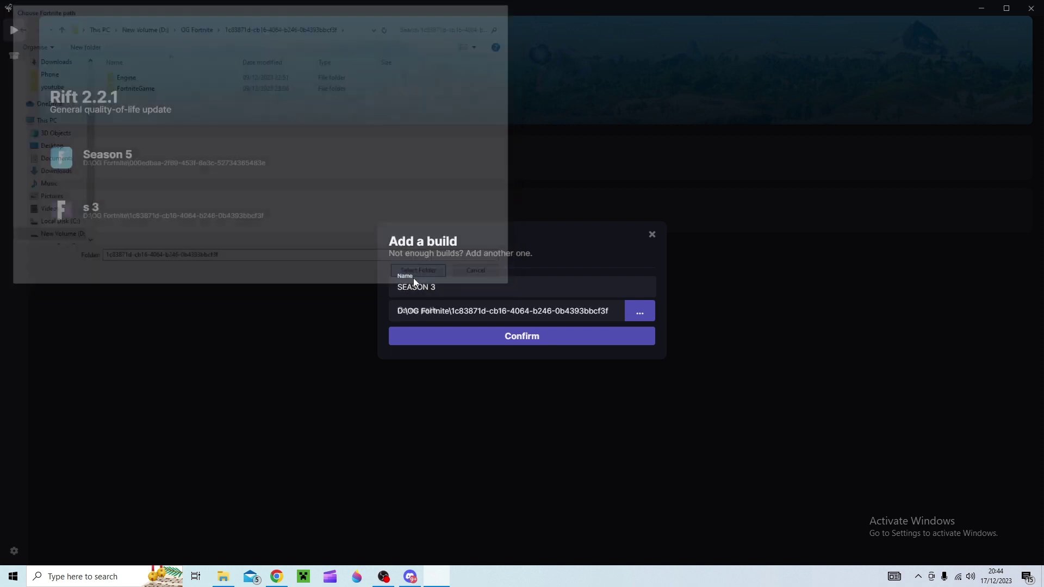
click(501, 337)
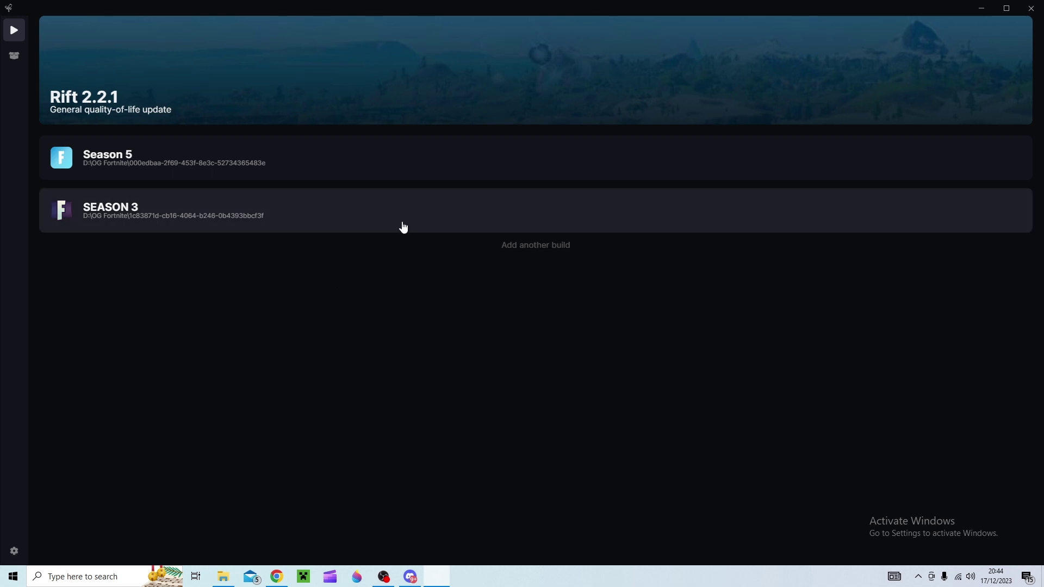
Step: Launch the SEASON 3 build into the Battle Royale lobby and check its main menu
click(347, 210)
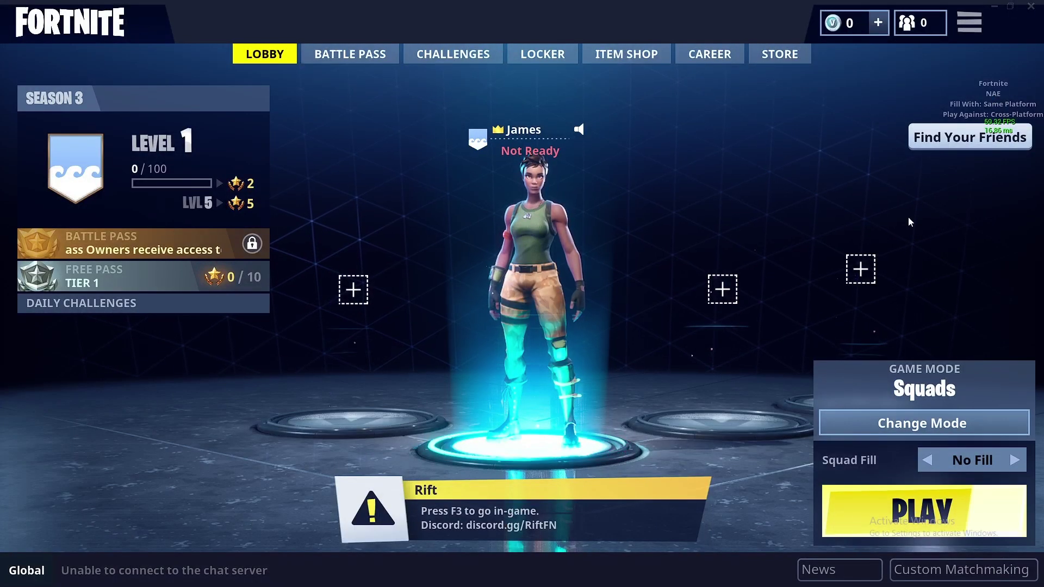
click(969, 25)
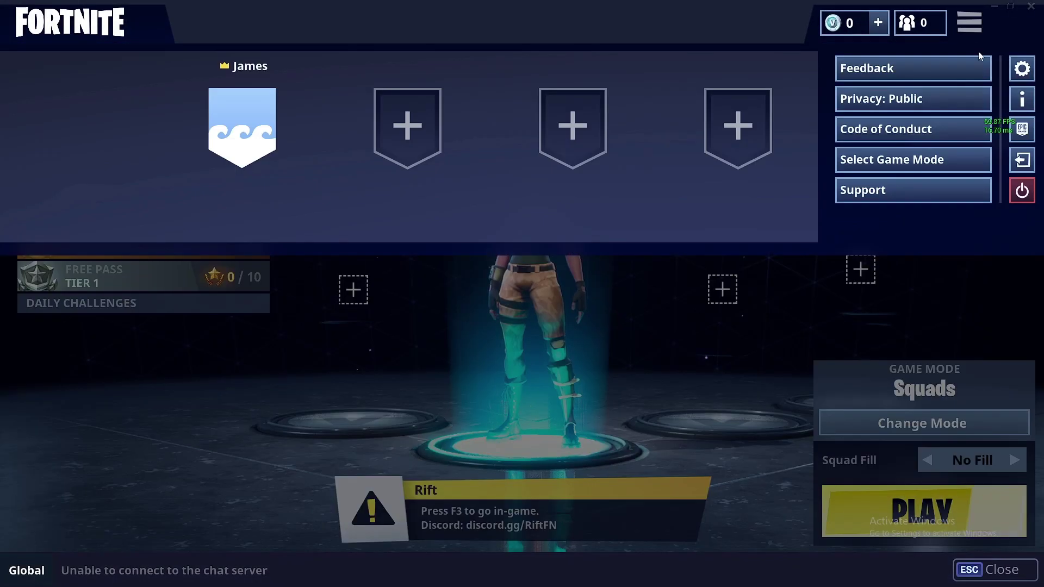
key(Escape)
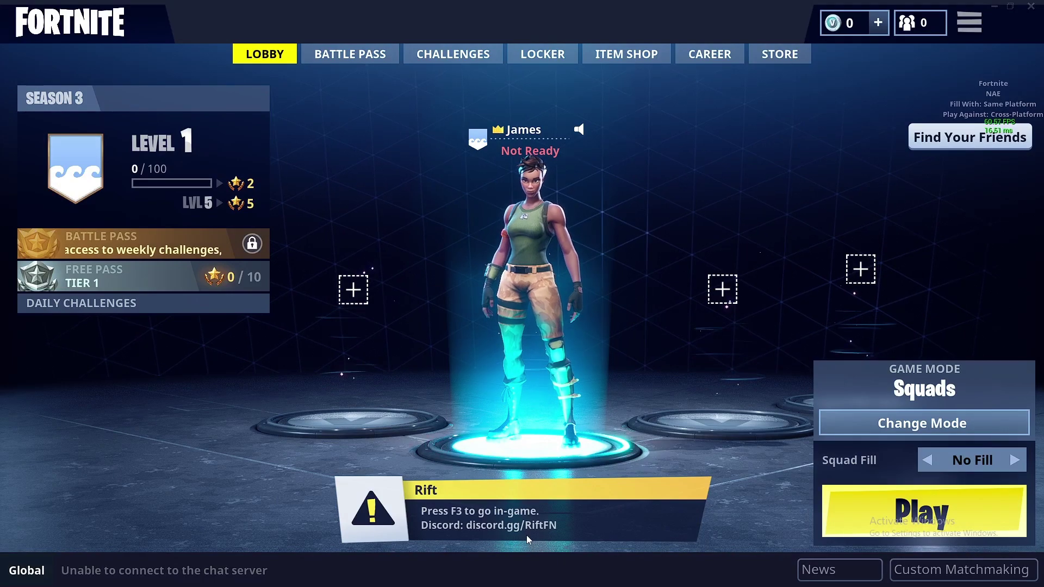
Step: Start a Solo match with F3, swing the pickaxe and run toward the Salty Springs cabins
key(F3)
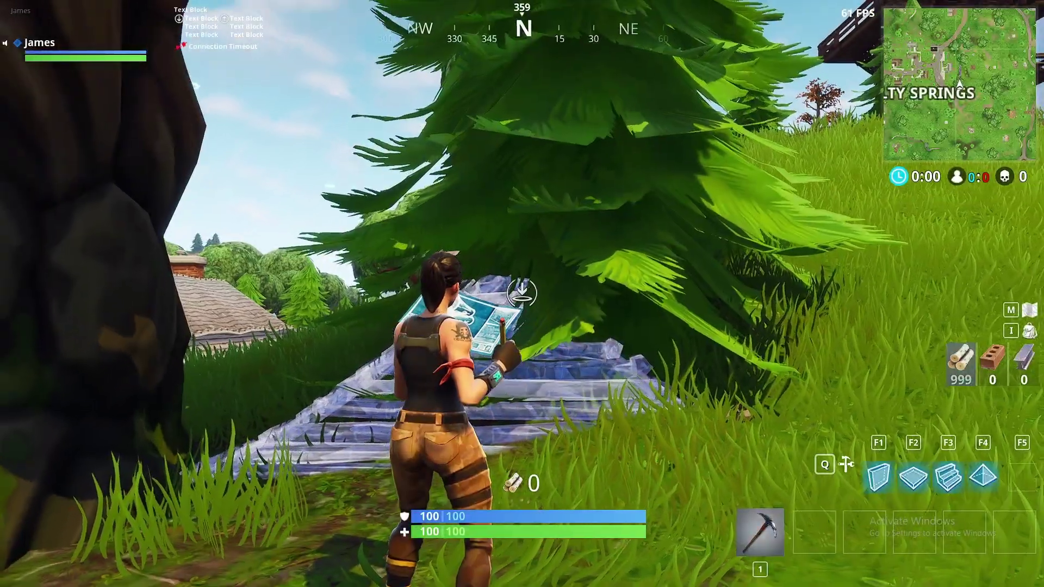
key(1)
click(522, 293)
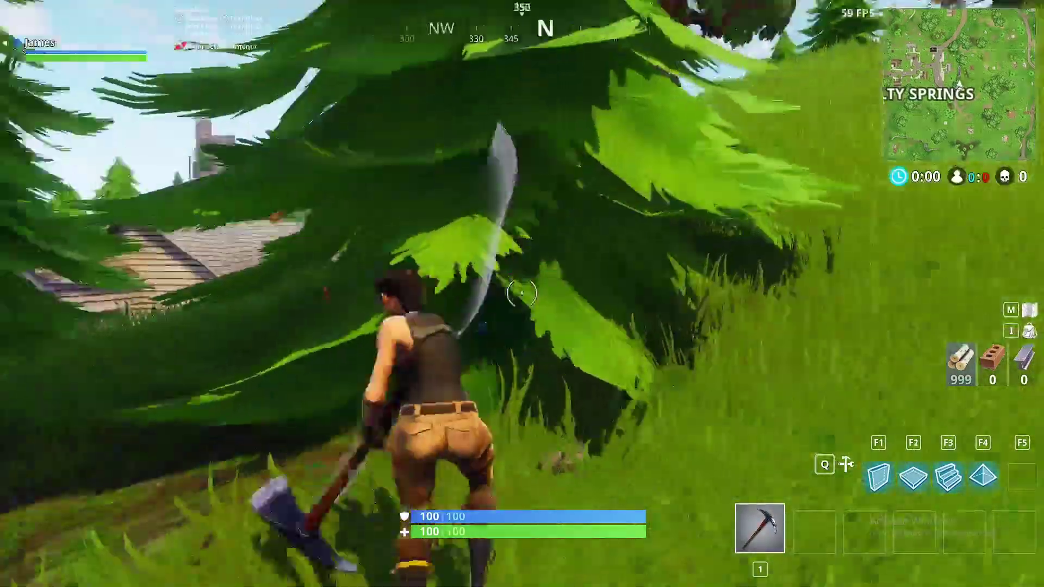
key(w)
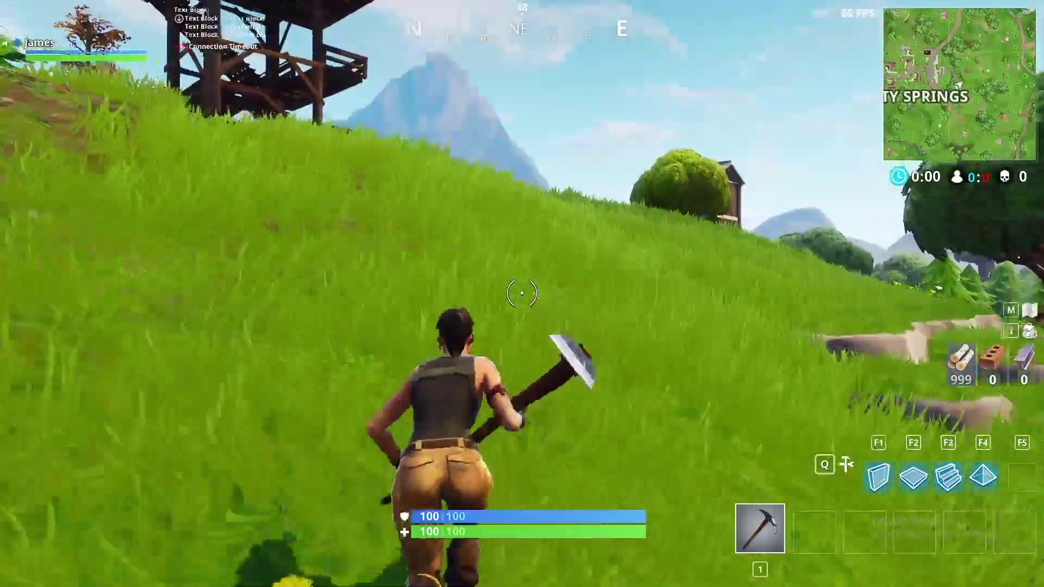
Step: View the island map, then ready a wall piece in build mode
key(m)
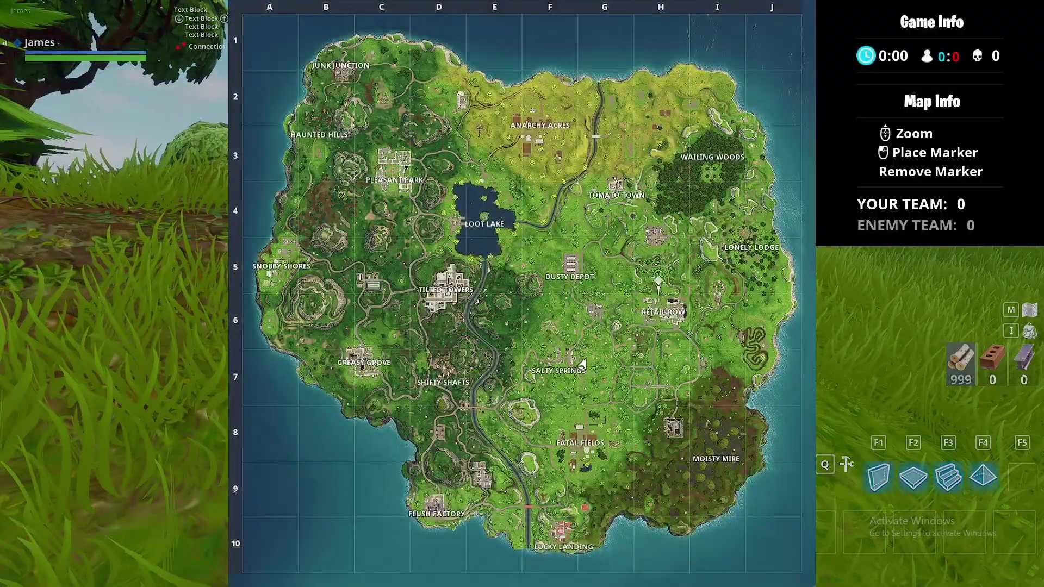
key(m)
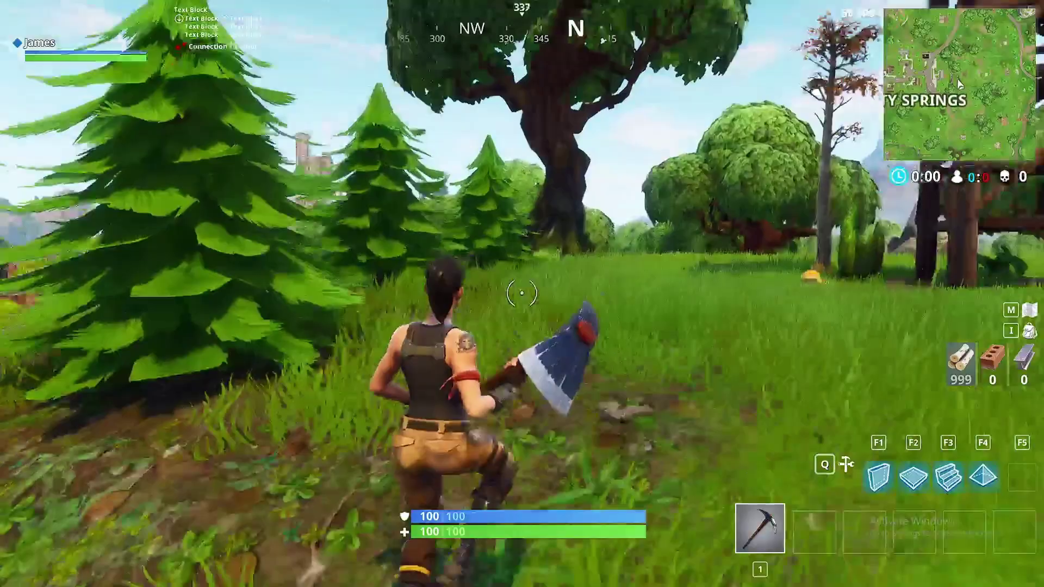
key(F1)
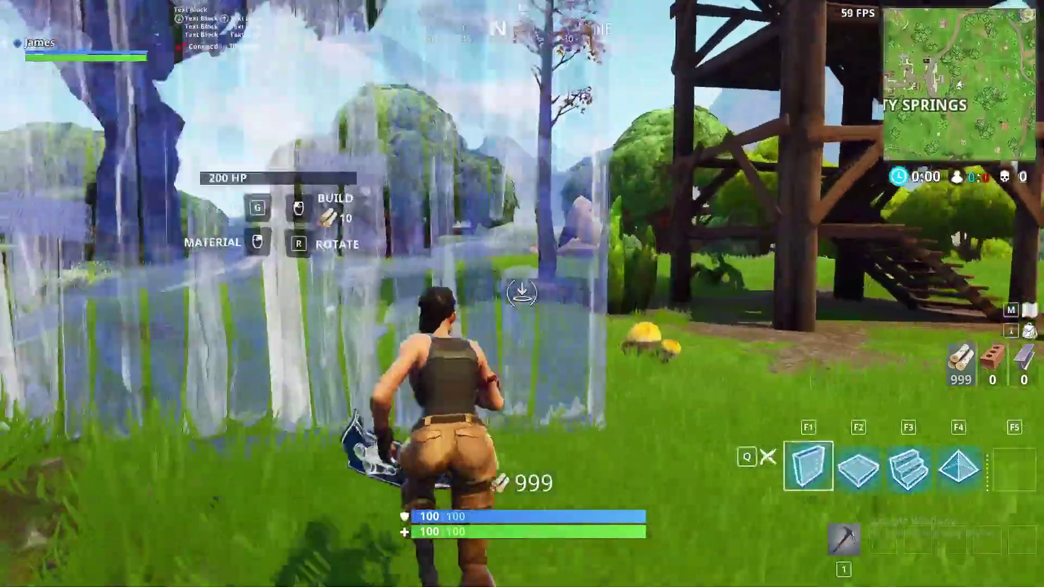